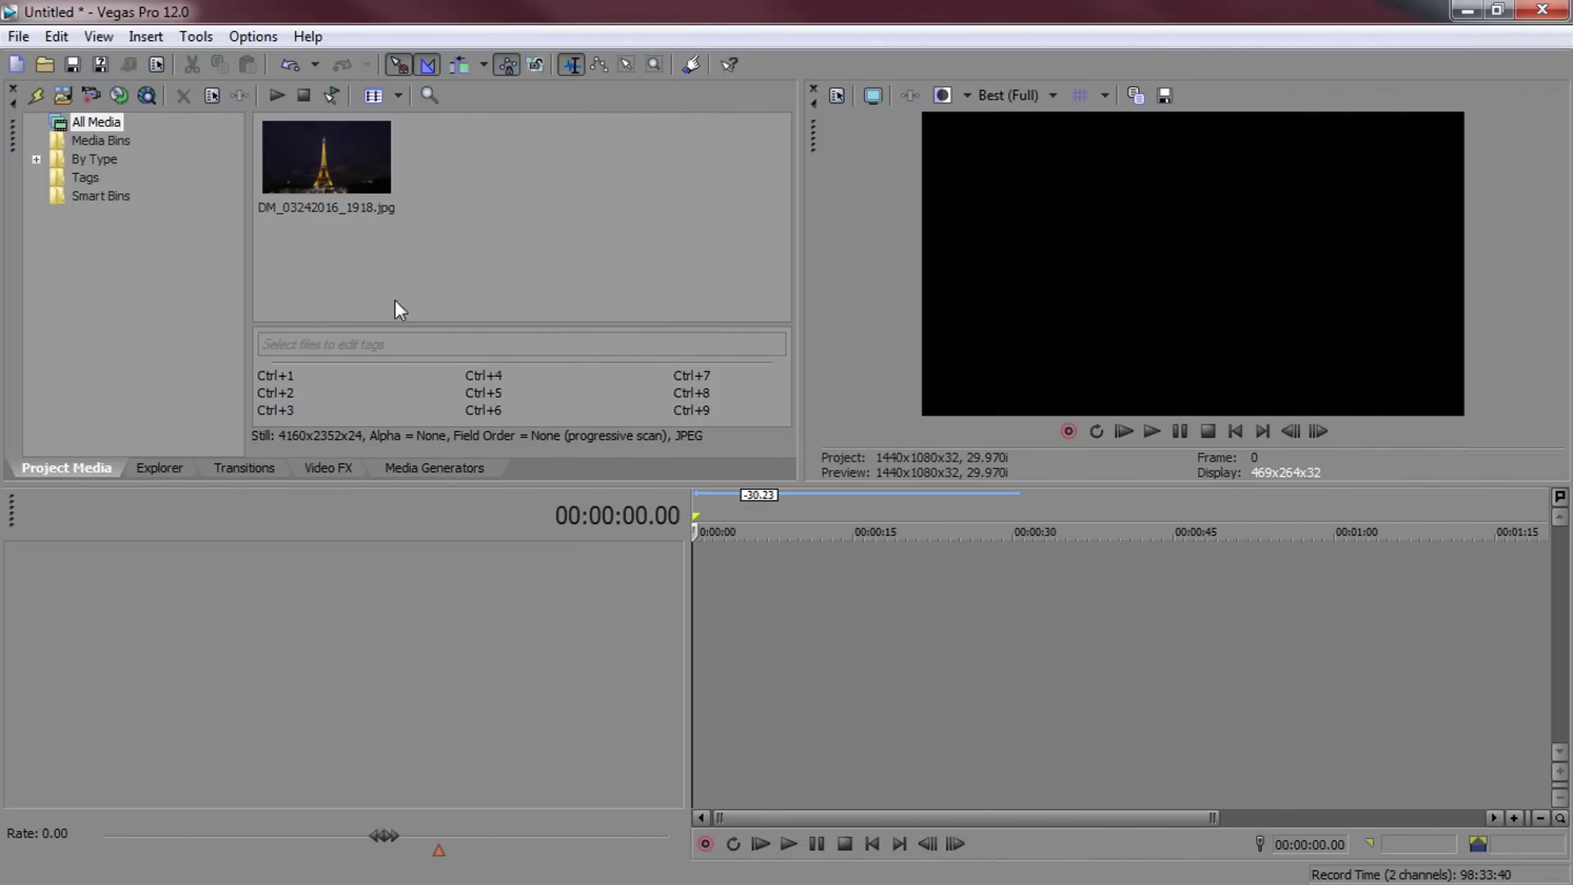
Step: Place the Eiffel Tower photo on the timeline and duplicate its track
left_click_drag(311, 163, 770, 588)
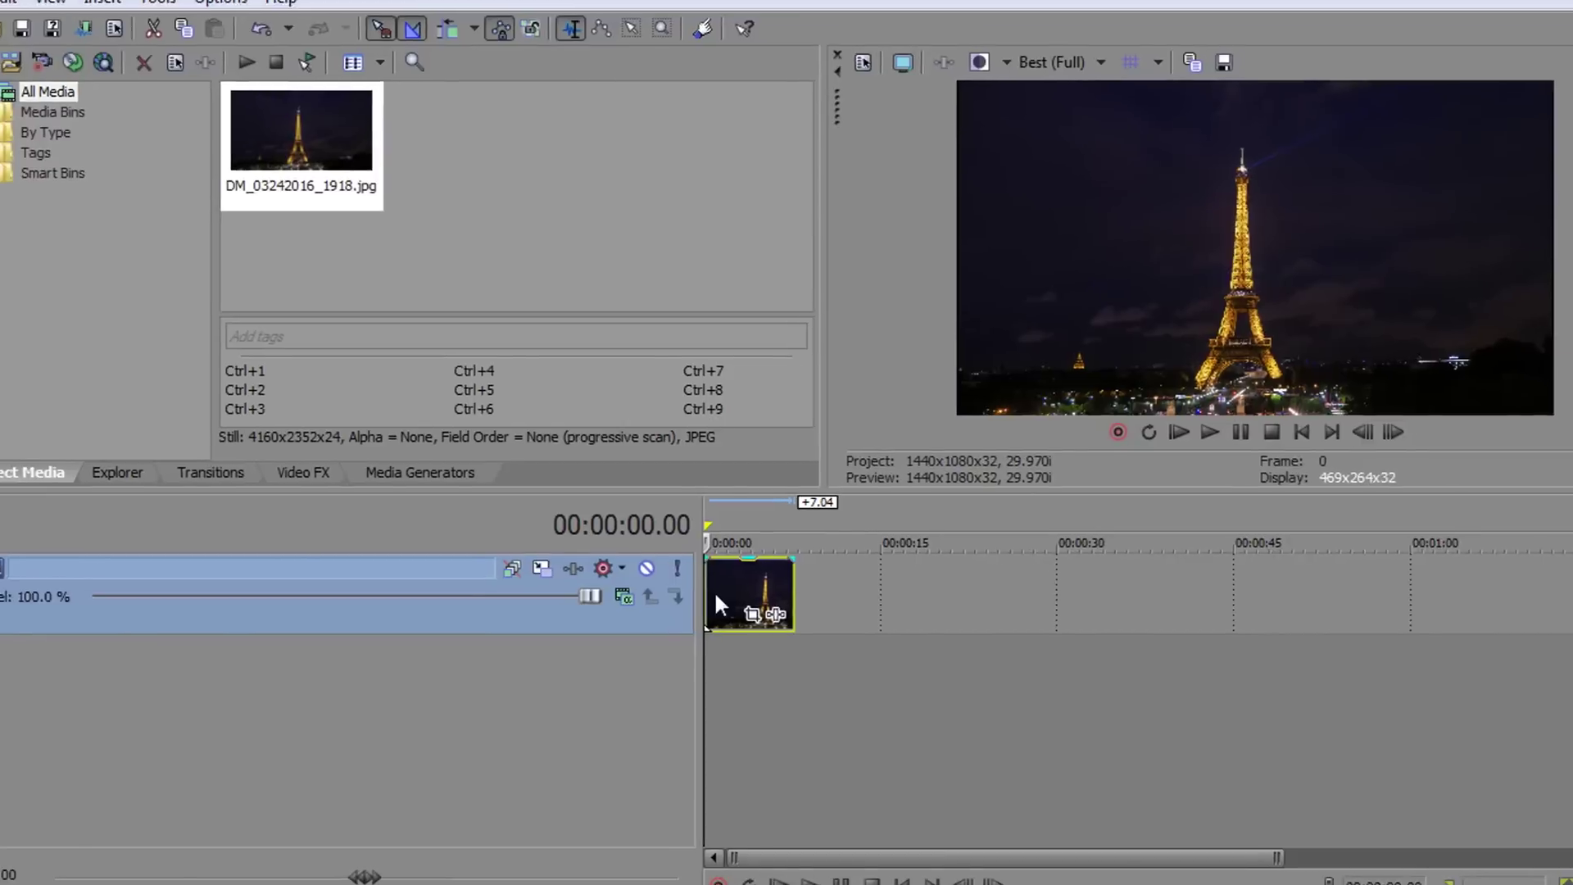
right_click(661, 626)
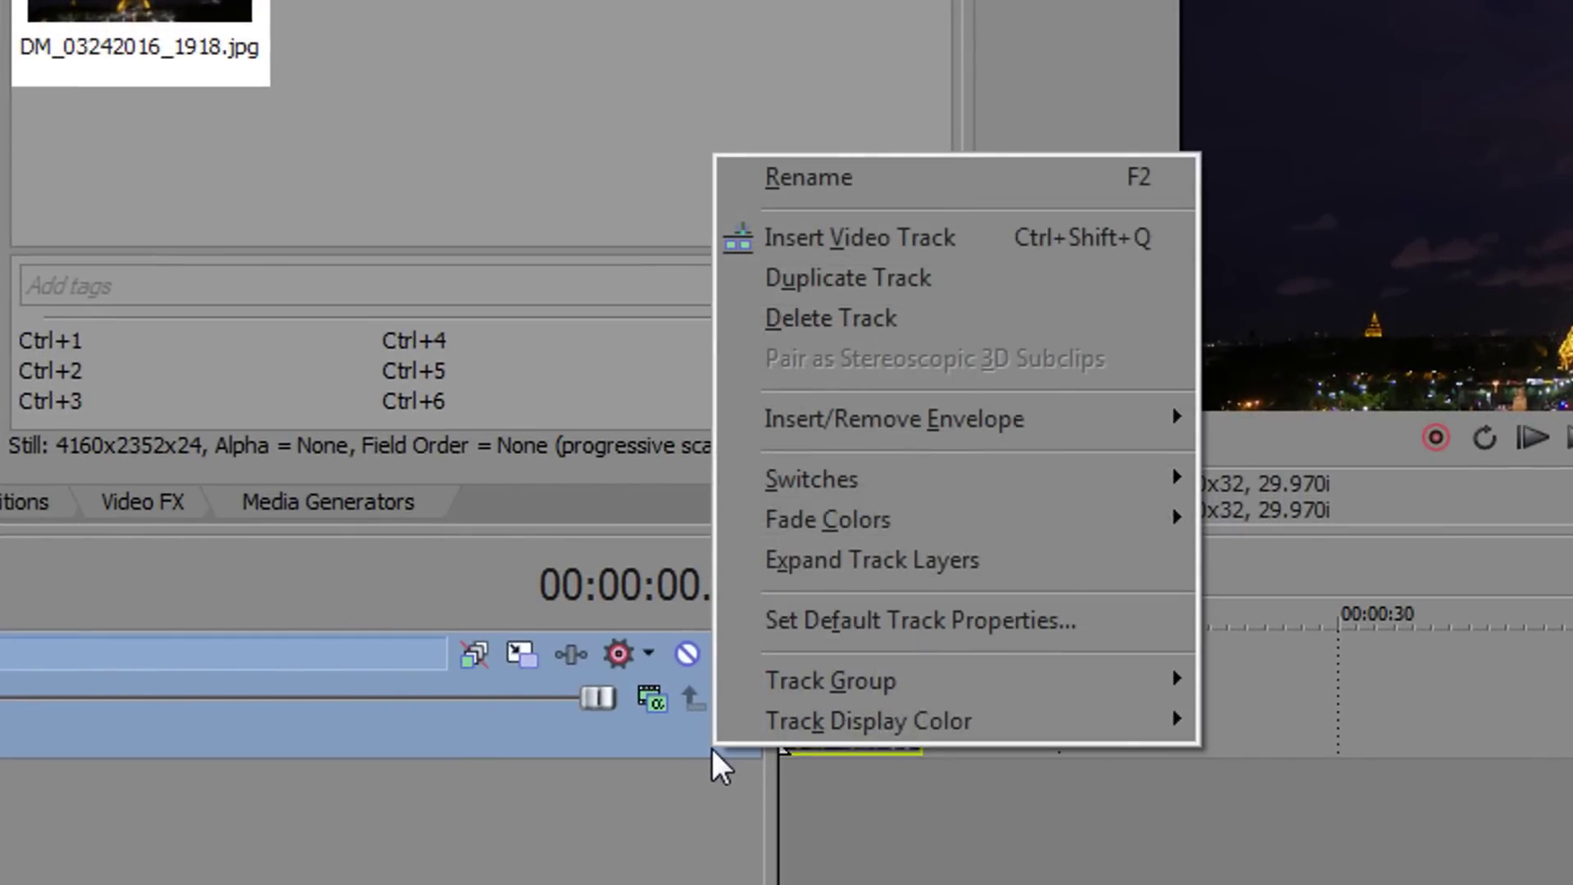
left_click(942, 279)
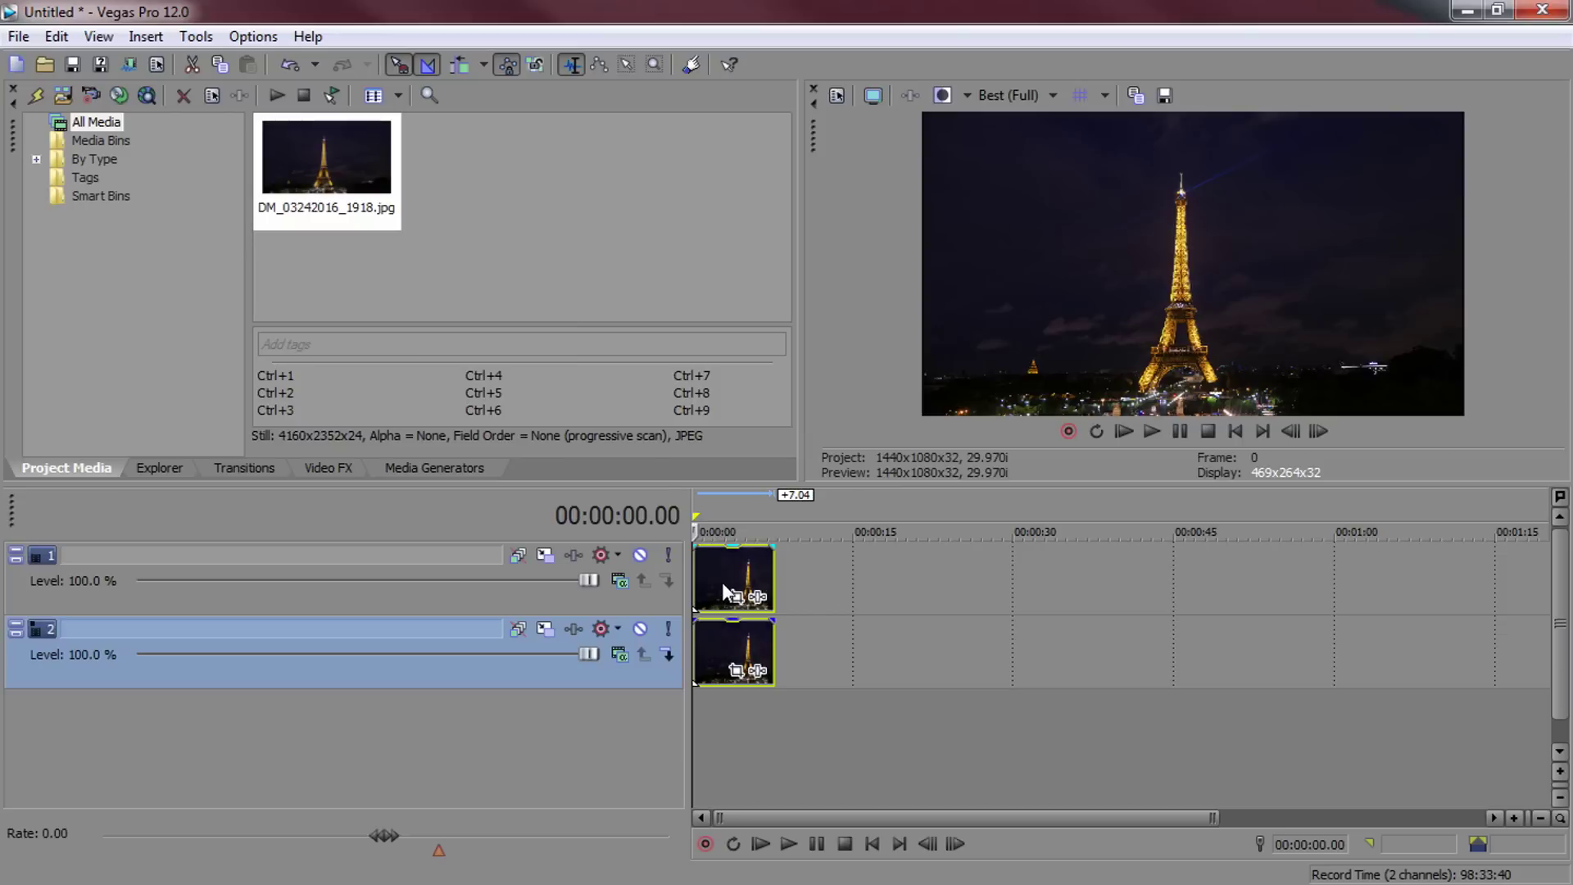
Step: Insert an empty video track between the two Eiffel Tower photo tracks
left_click(721, 581)
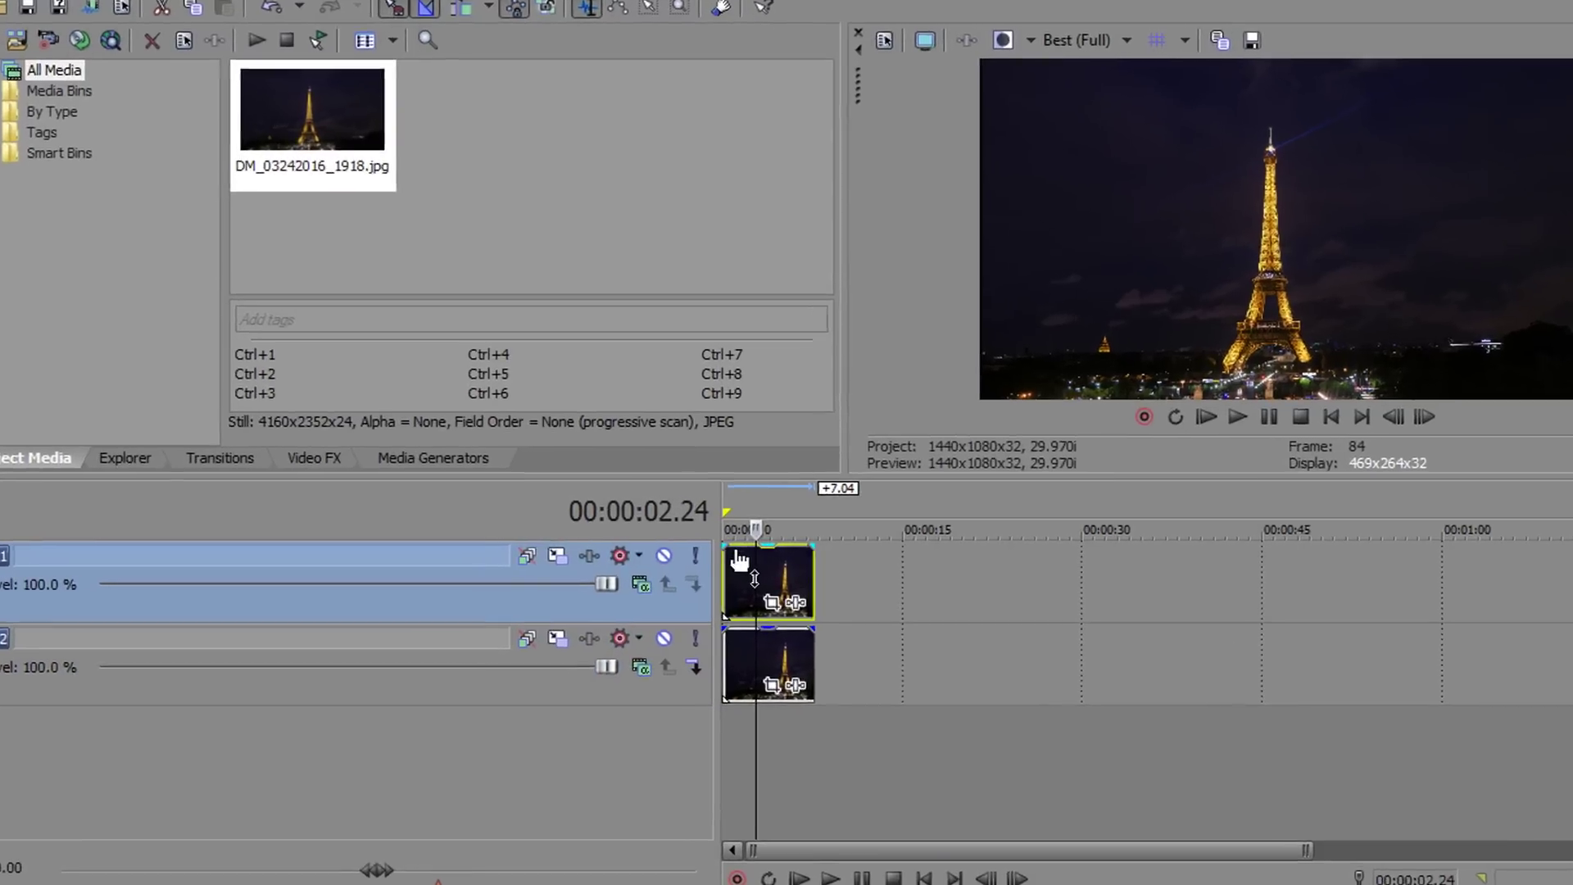
right_click(660, 692)
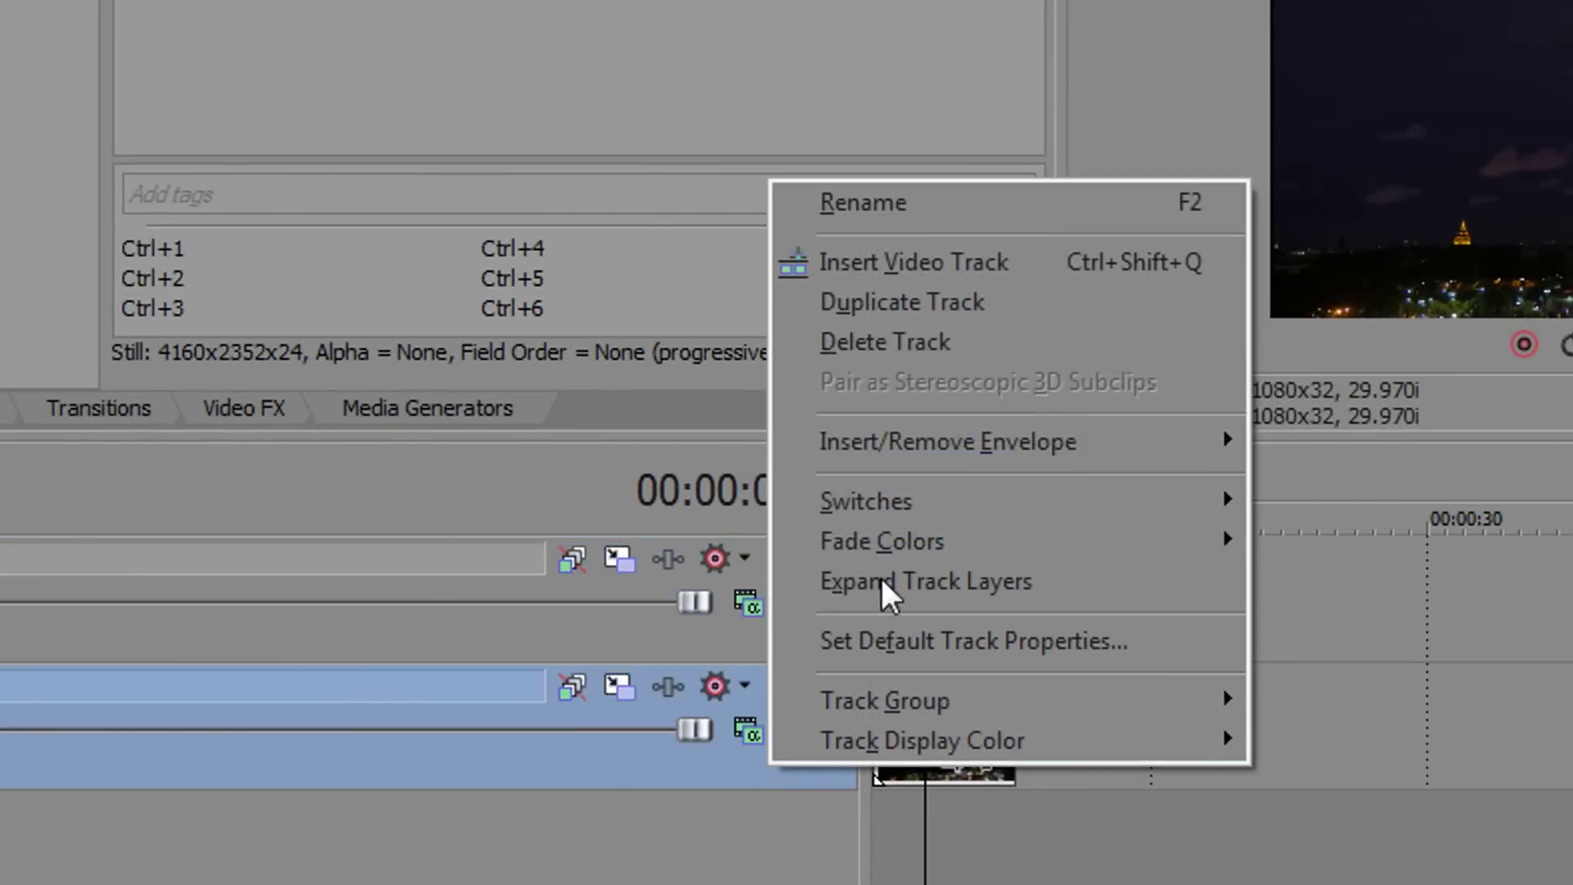
left_click(960, 249)
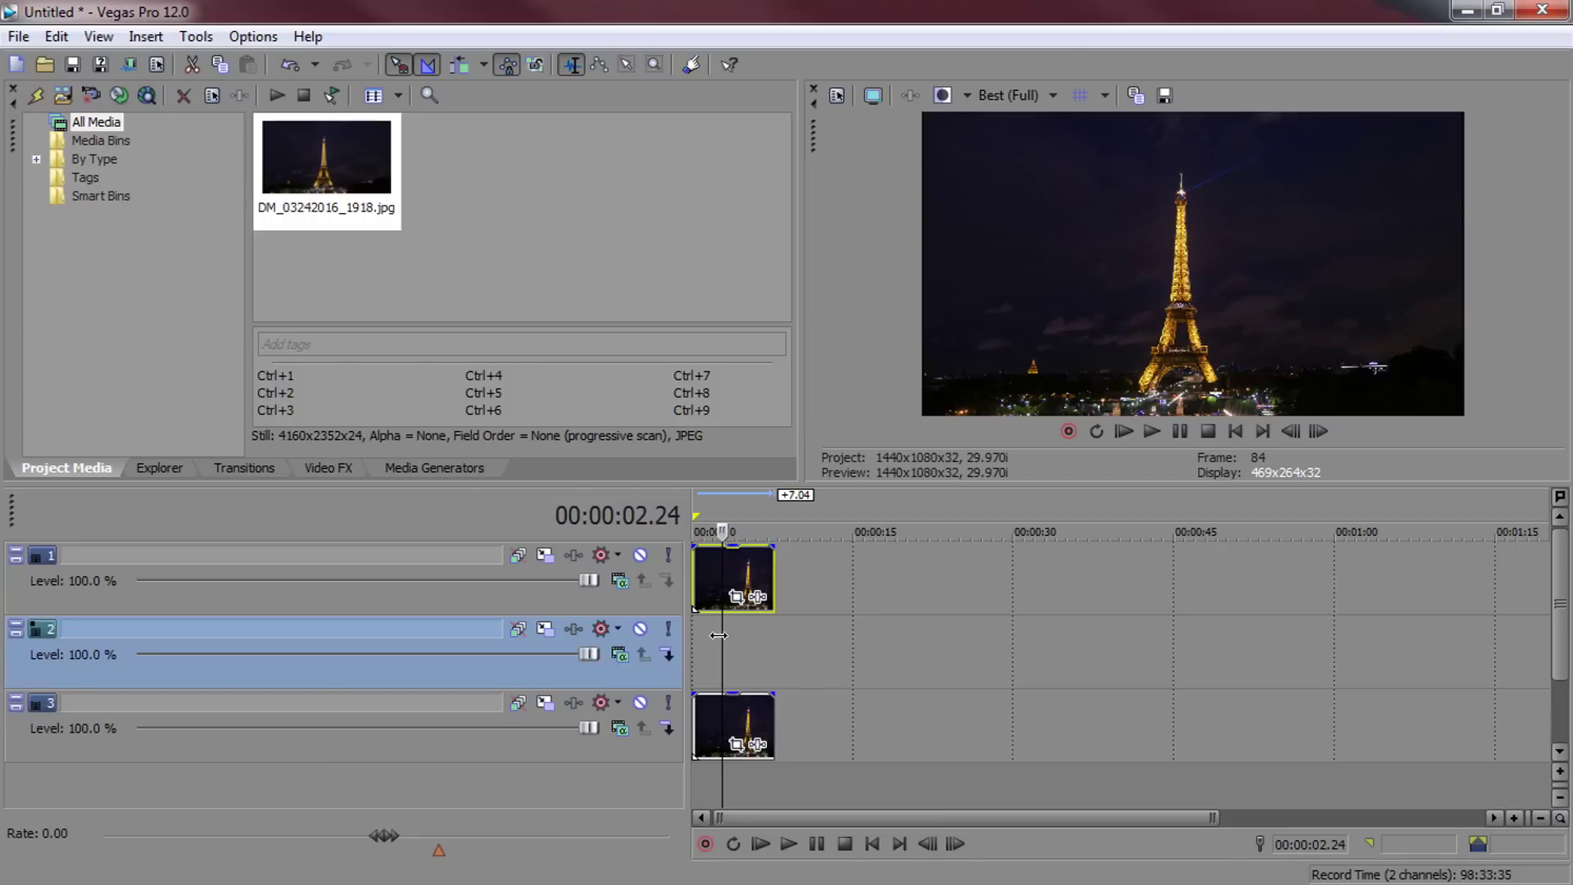
left_click_drag(914, 687, 996, 687)
left_click_drag(765, 629, 695, 635)
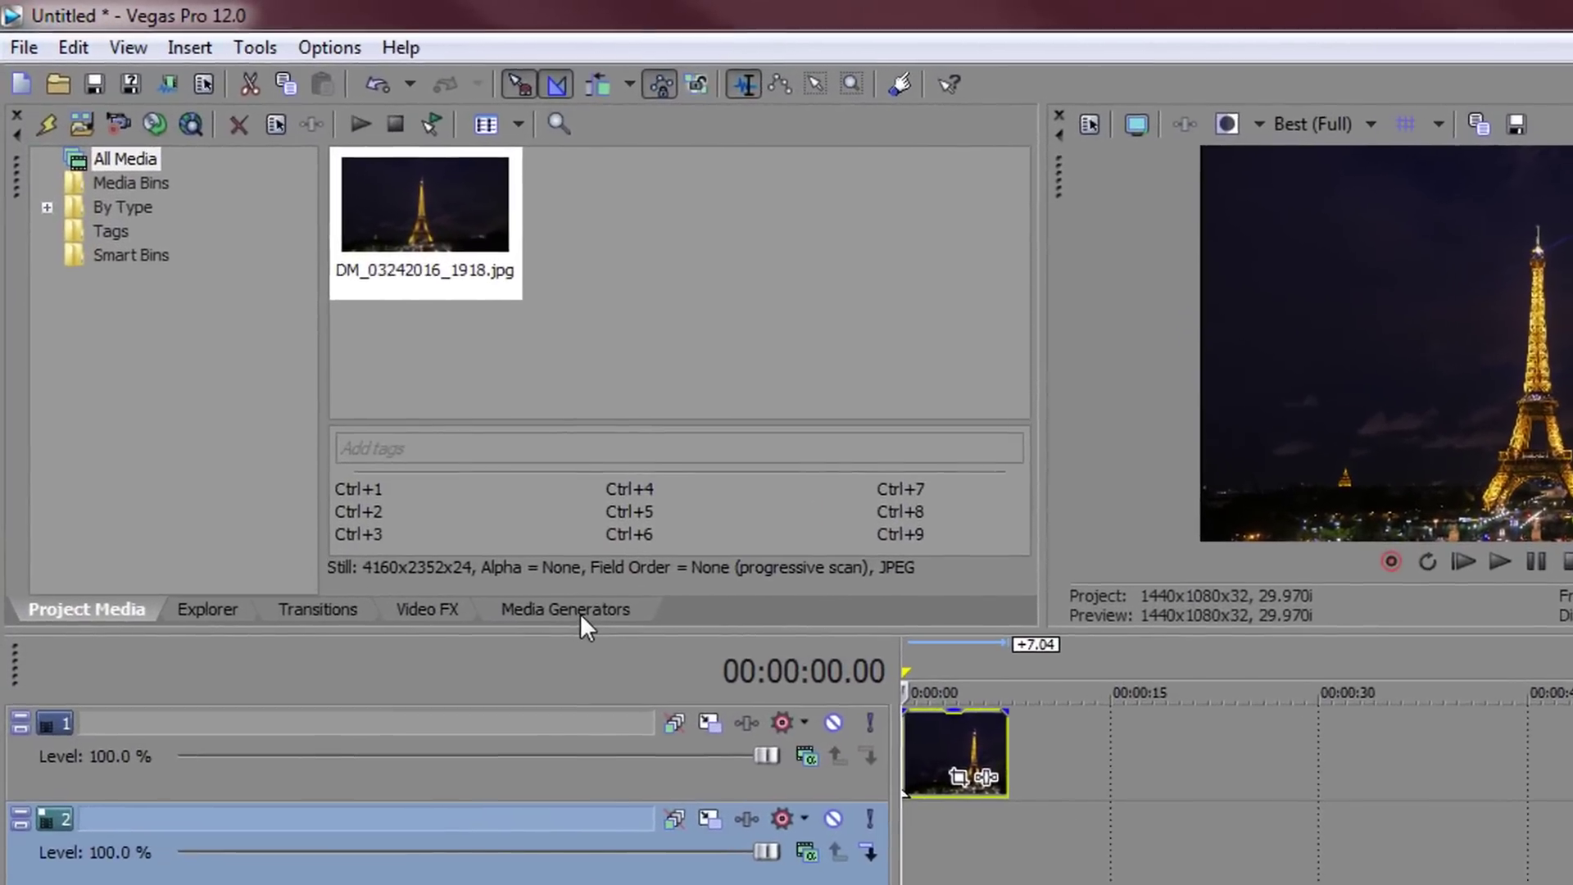
Step: Show the Media Generators and reset the window layout to Default Layout
left_click(492, 526)
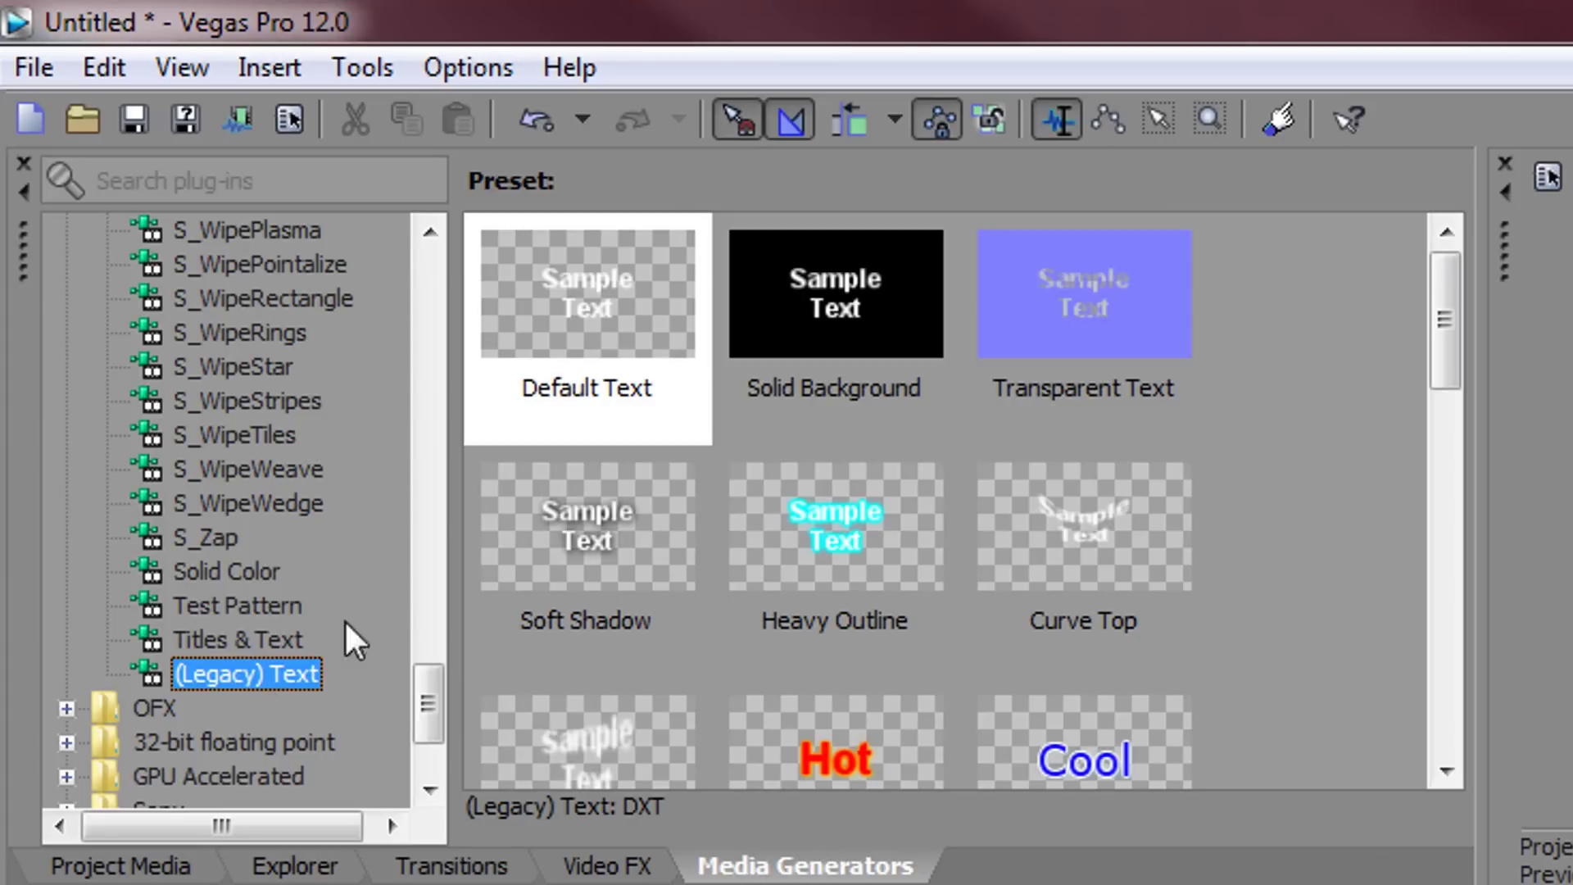
left_click(182, 66)
mouse_move(603, 184)
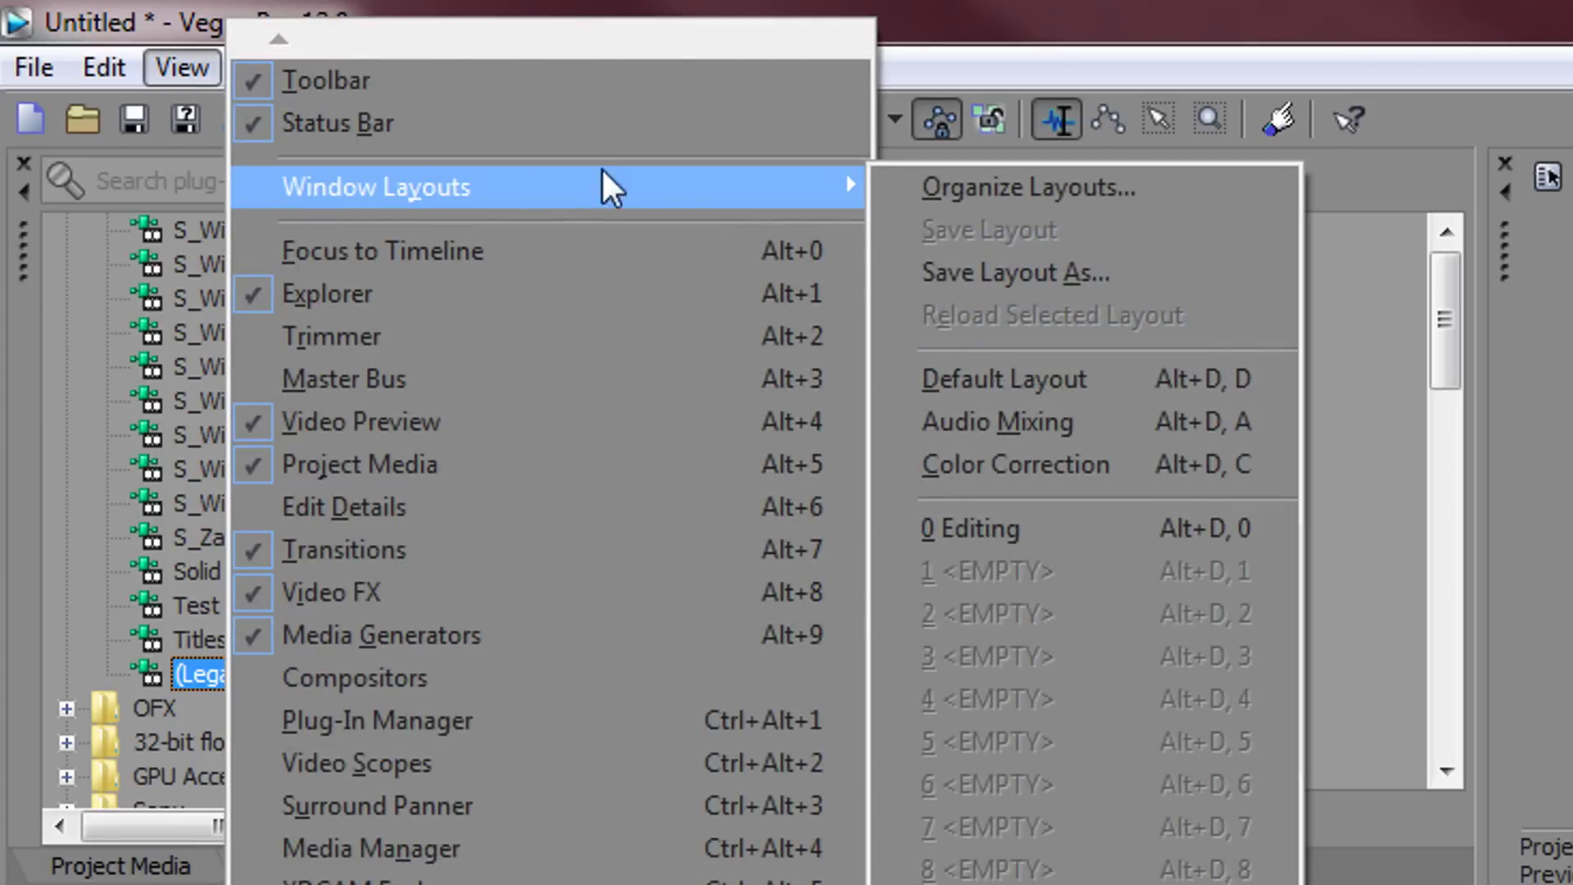
left_click(1204, 386)
Step: Drop the (Legacy) Text Default Text preset onto the empty track 2
left_click(581, 297)
left_click(610, 523)
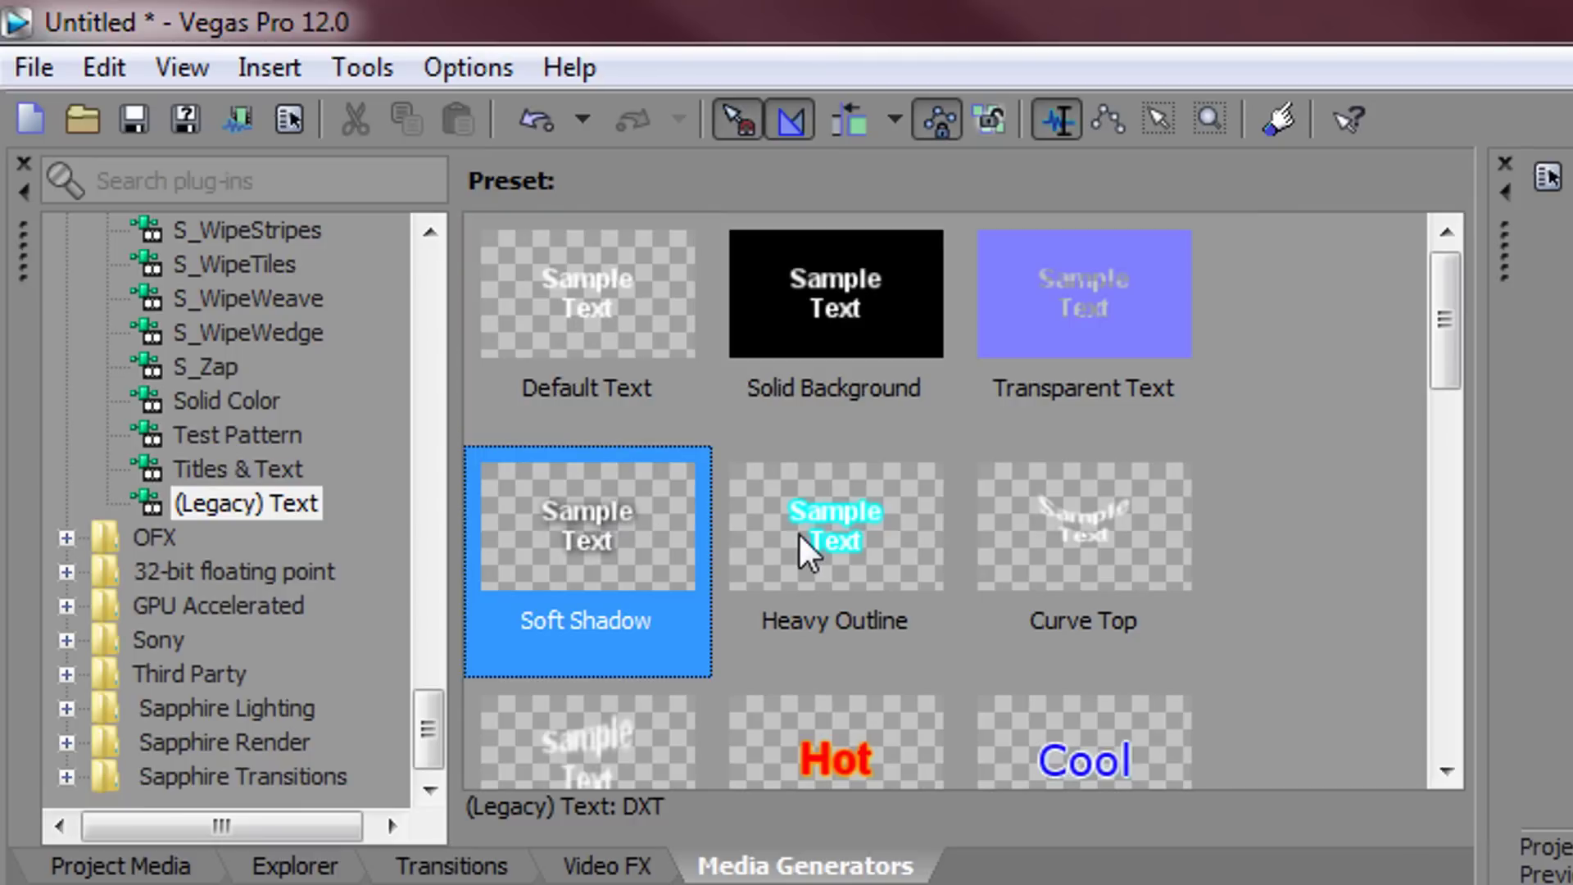
left_click(651, 367)
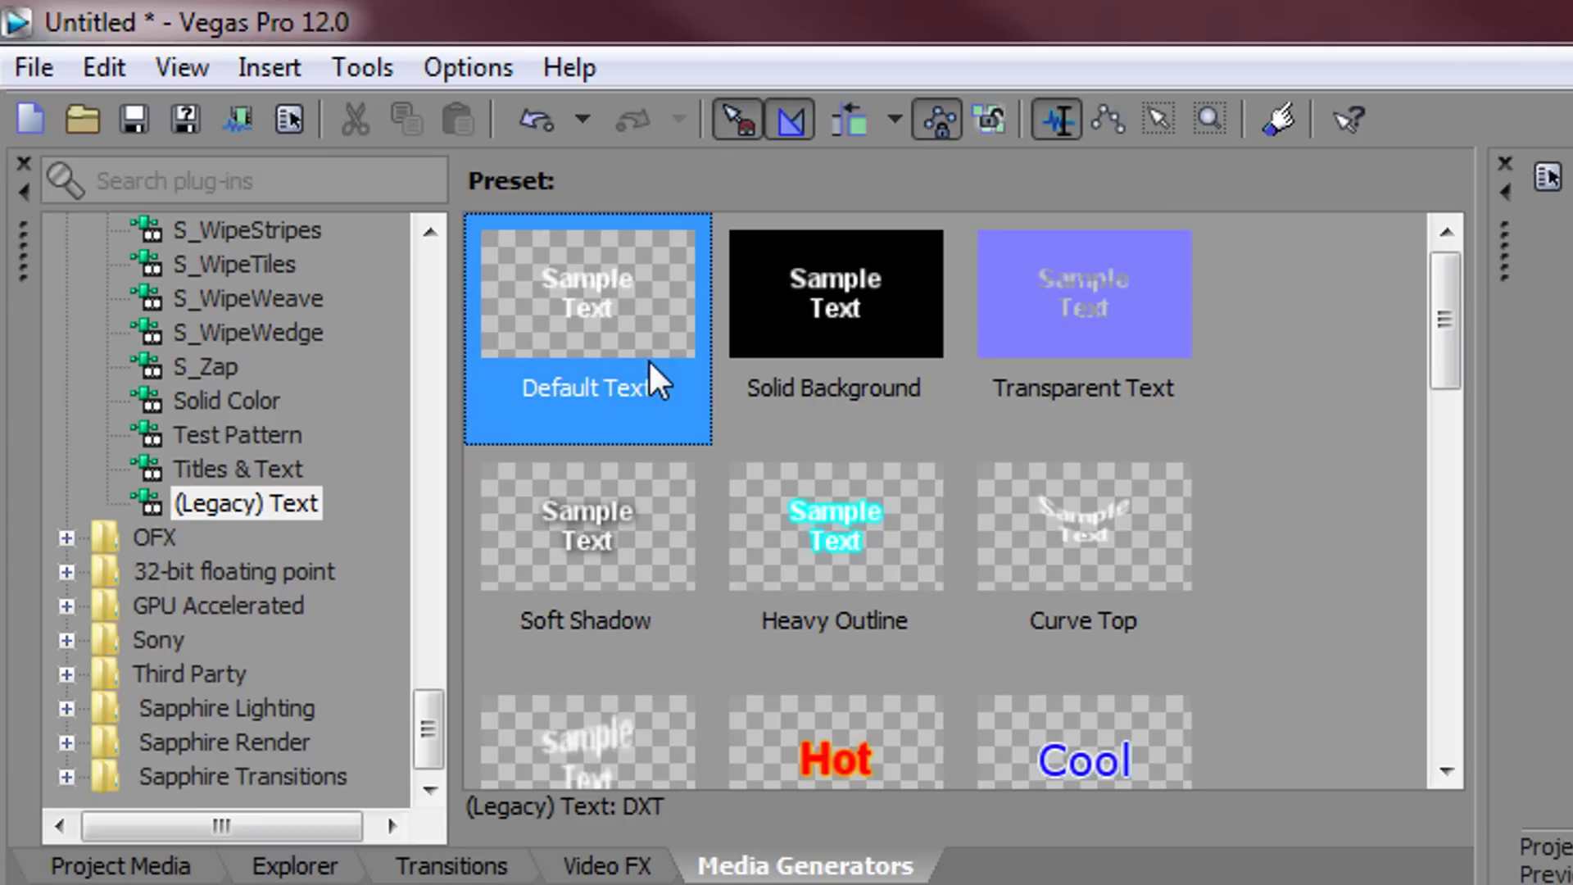
left_click_drag(612, 277, 1311, 884)
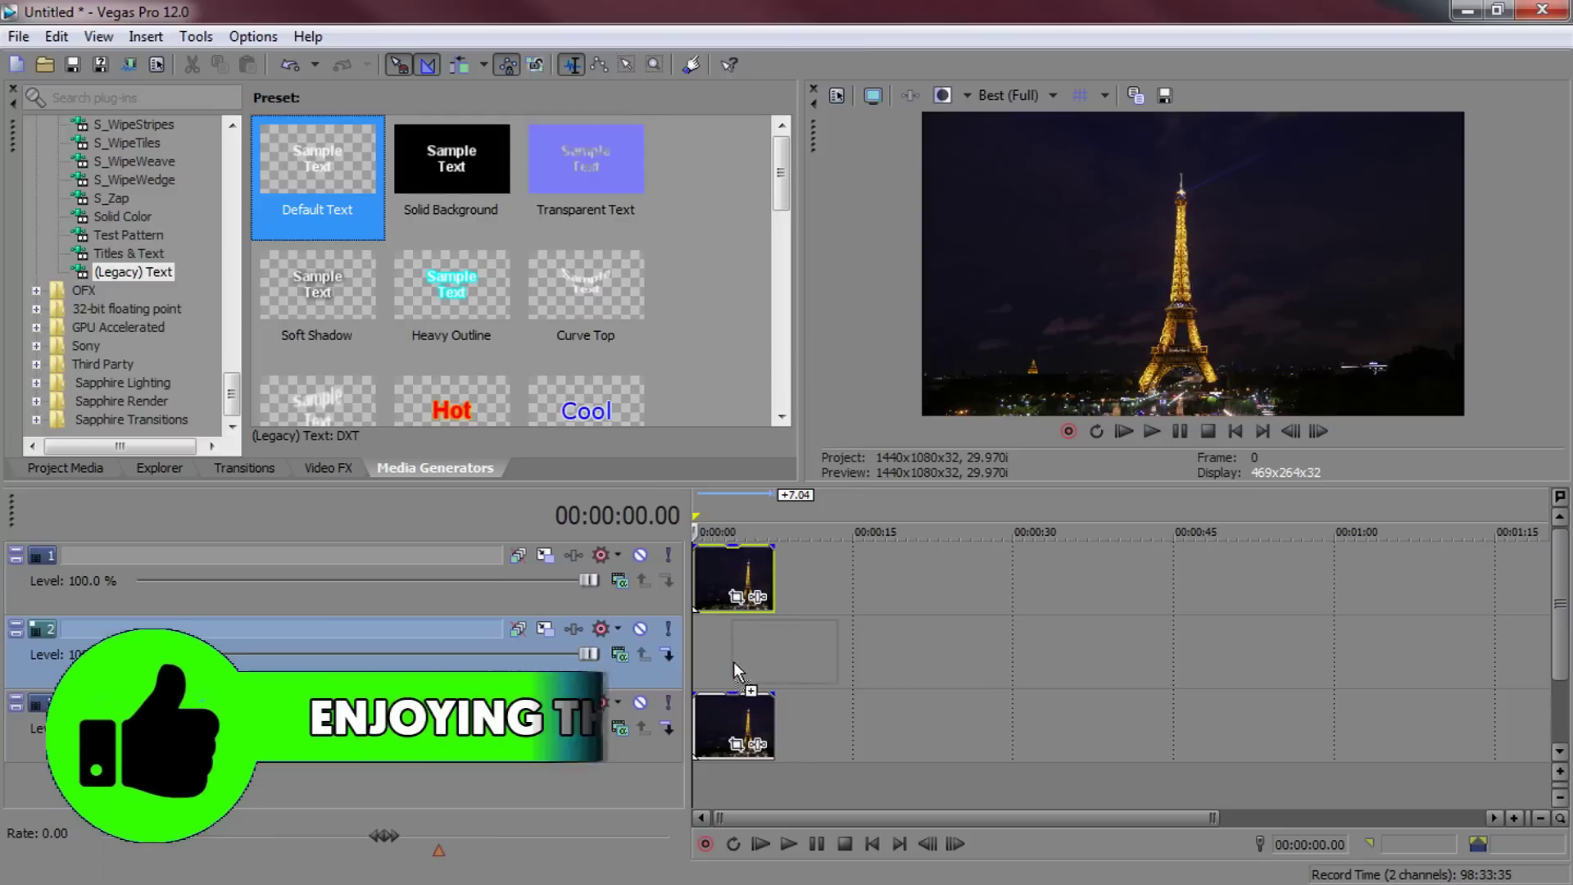
left_click_drag(706, 661, 710, 625)
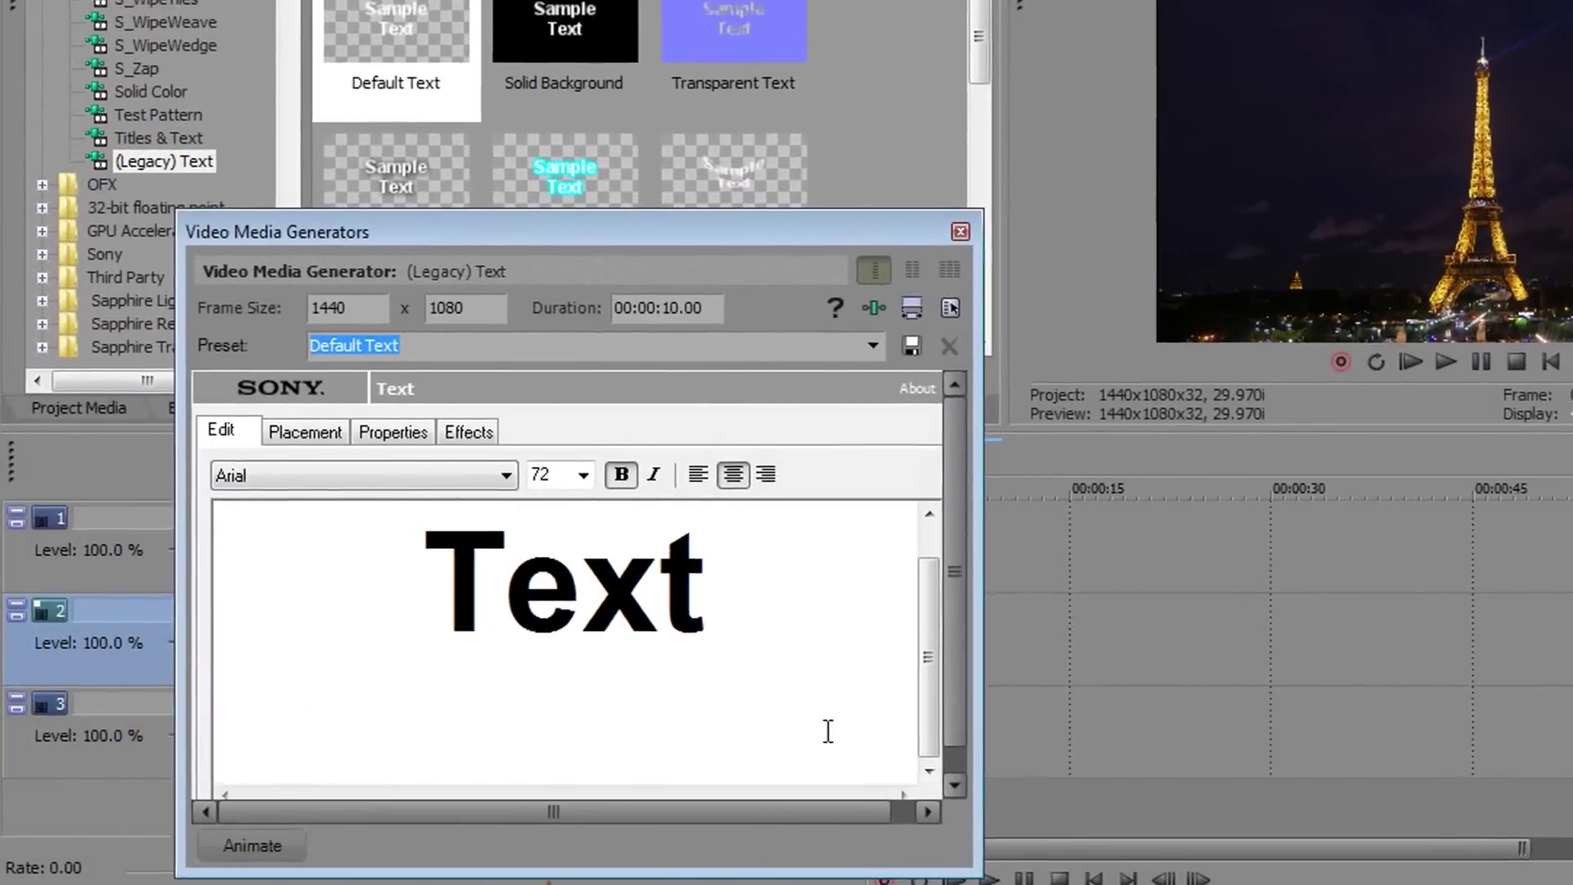
Step: Replace the sample text with FRANCE and set its font size to 100
key("ctrl+a")
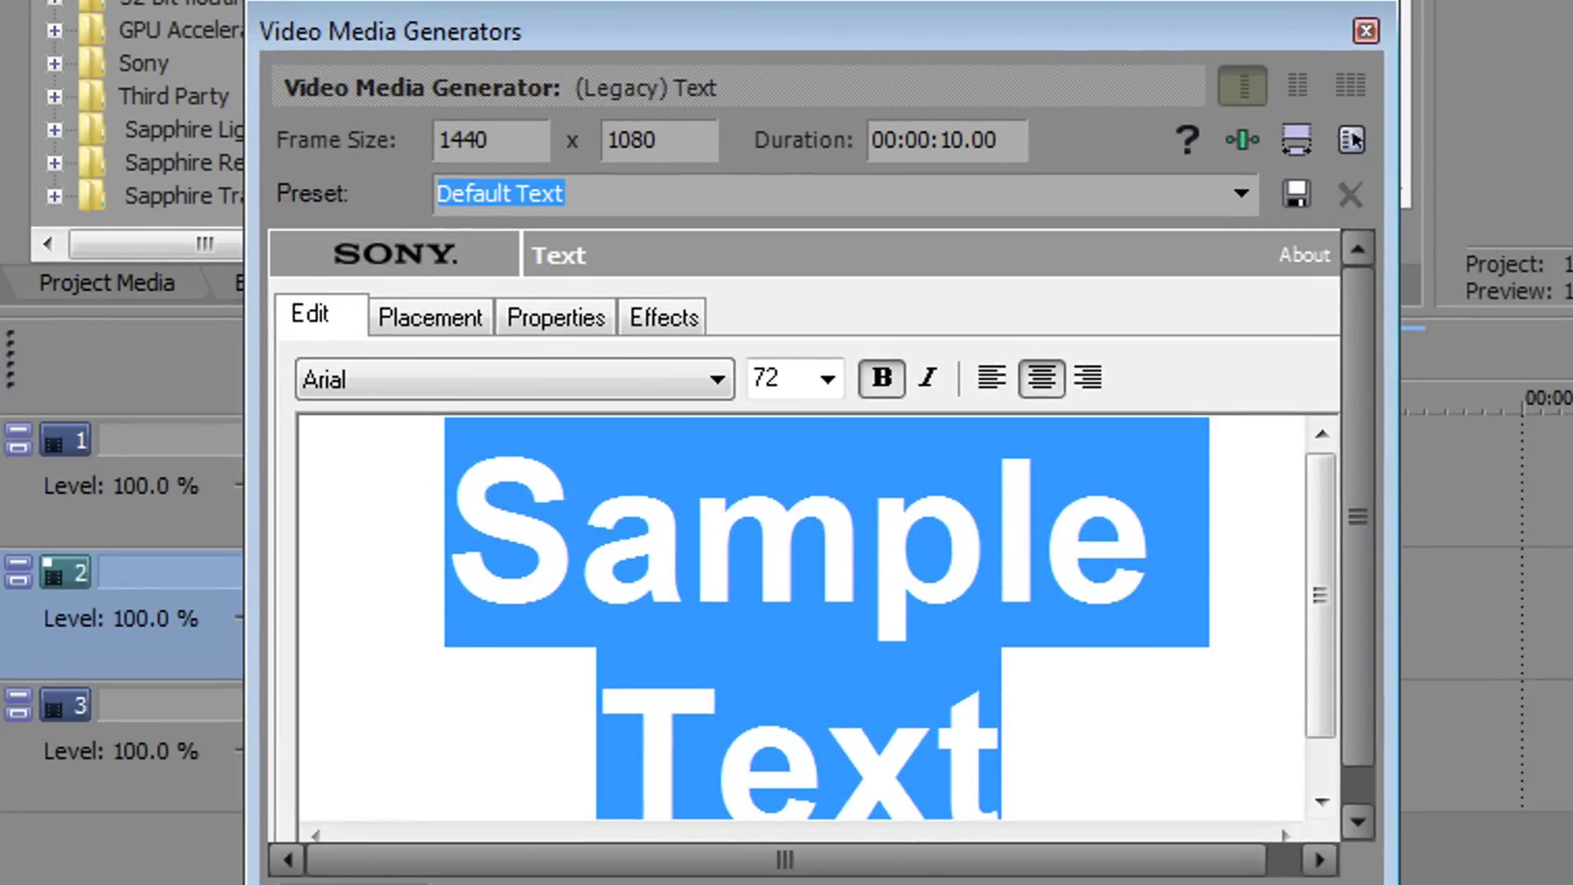
type("FRA")
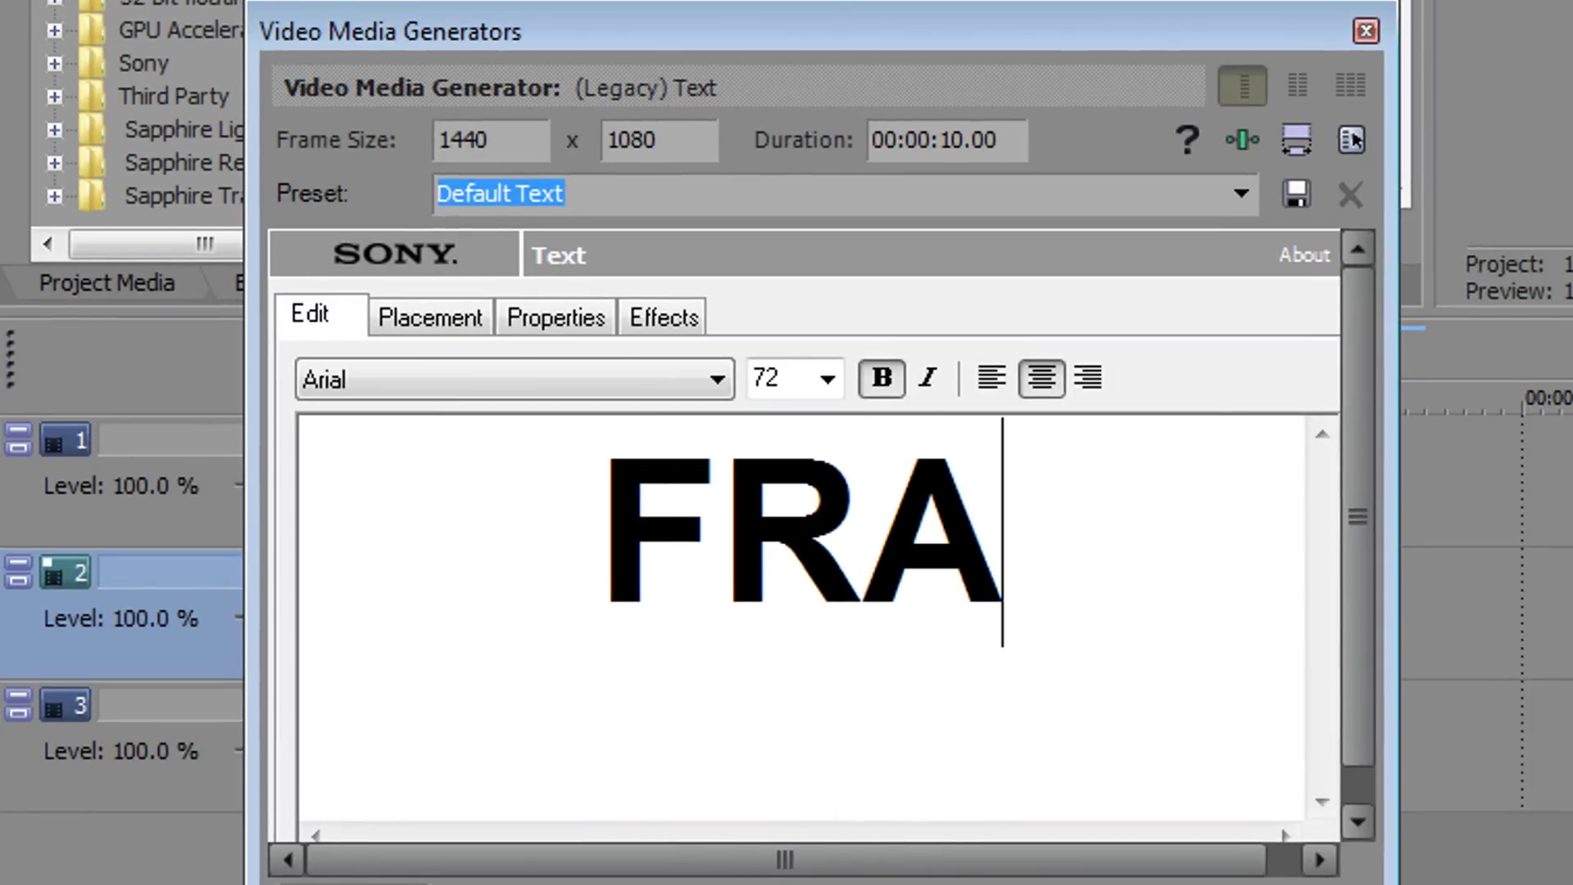
type("NCE")
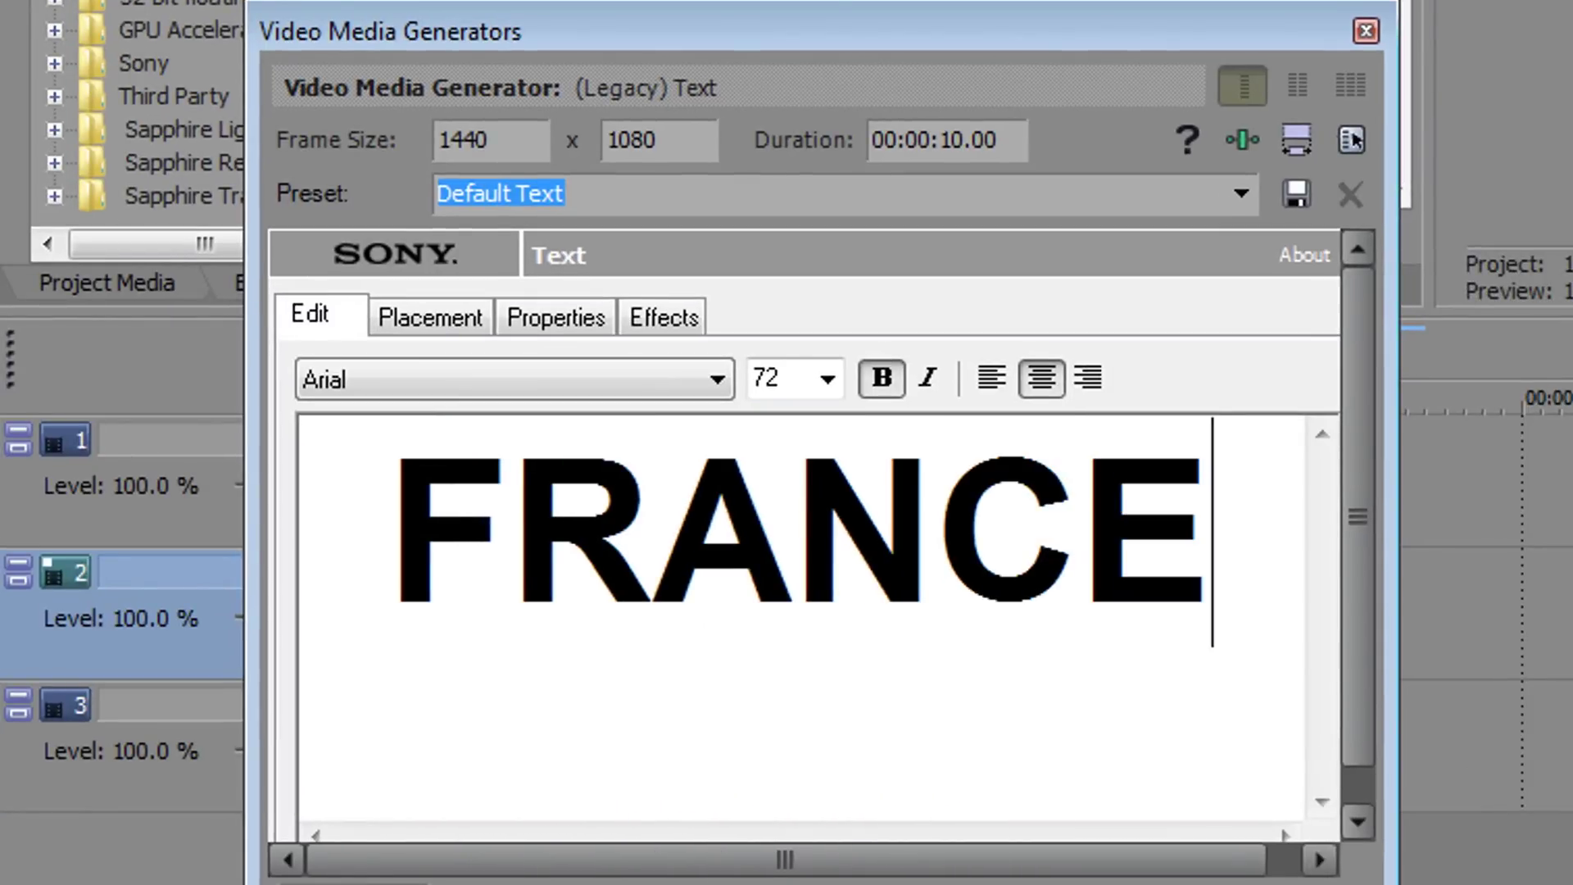
key("ctrl+a")
double_click(766, 378)
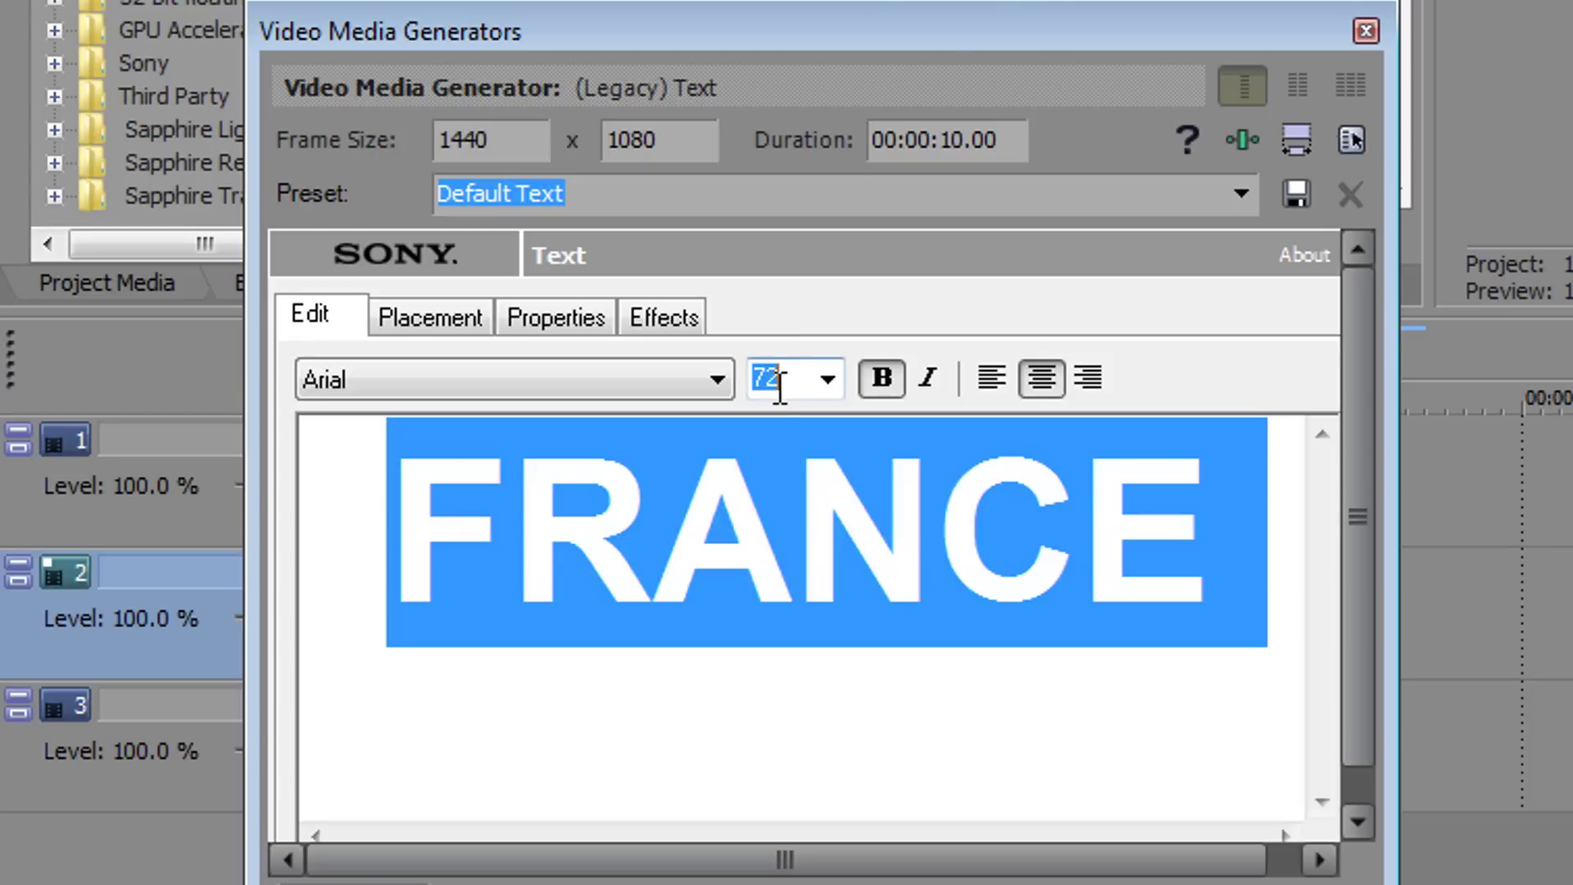
type("100")
key("Return")
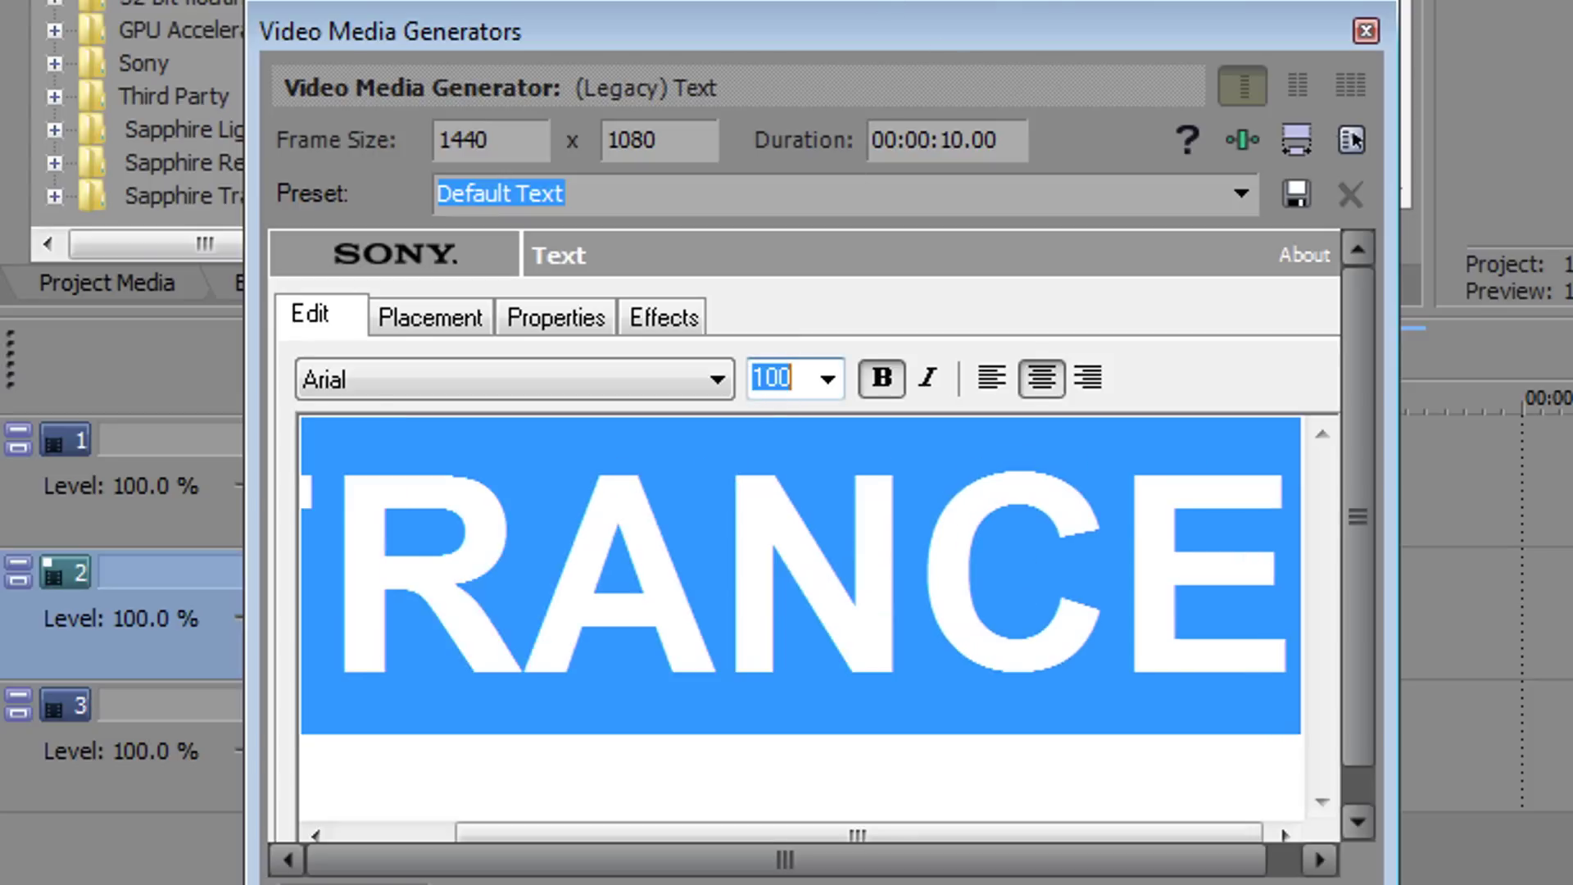
Step: Check the Properties and Effects tabs, then close the text generator
left_click(585, 318)
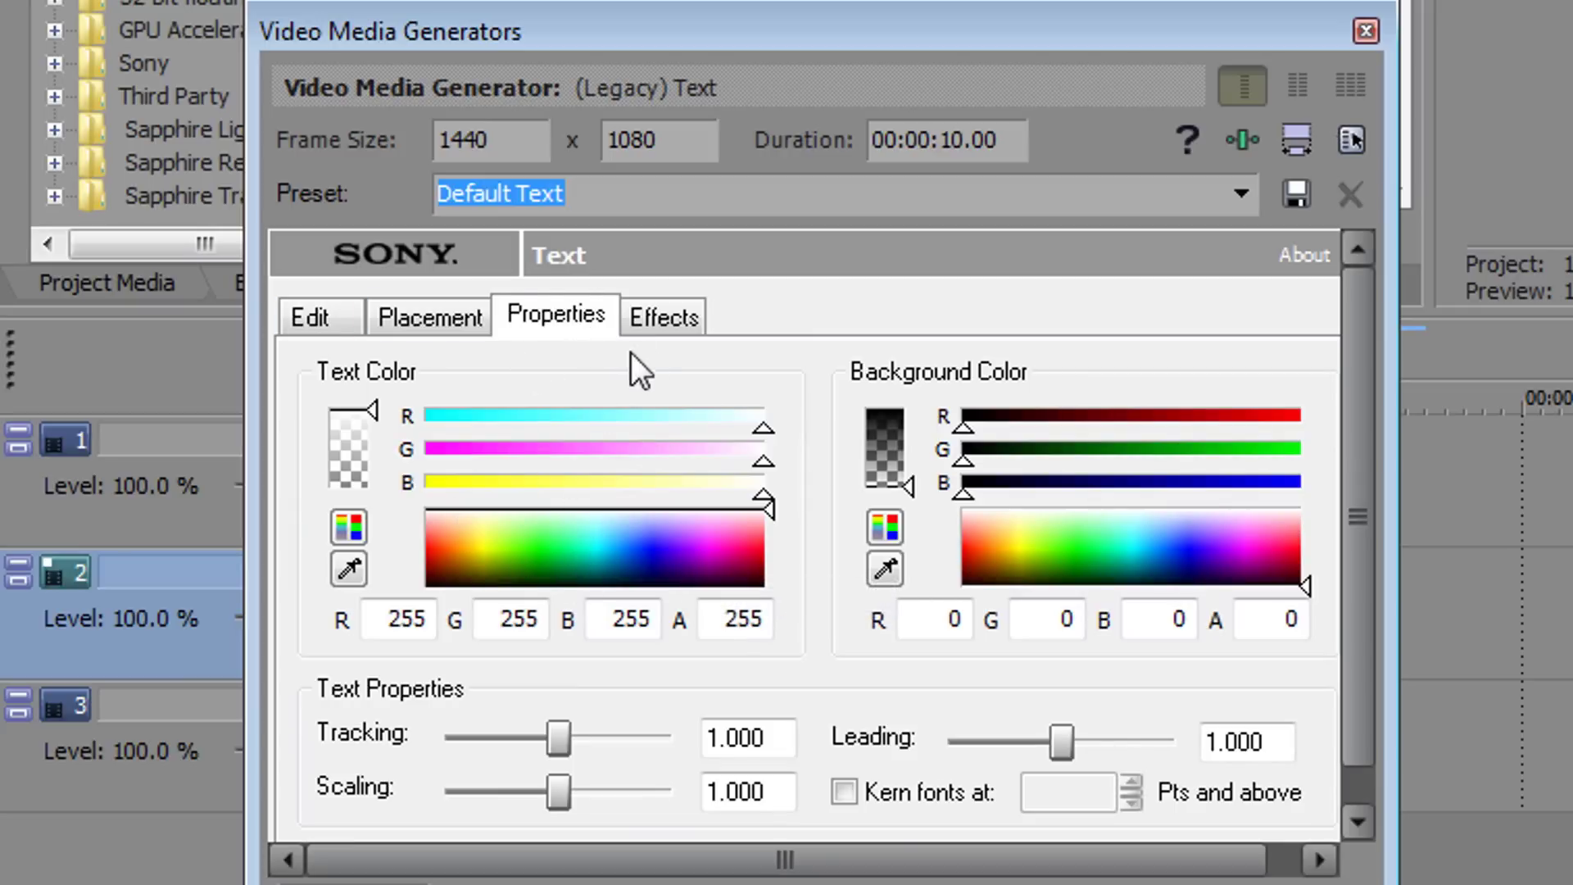
left_click(659, 318)
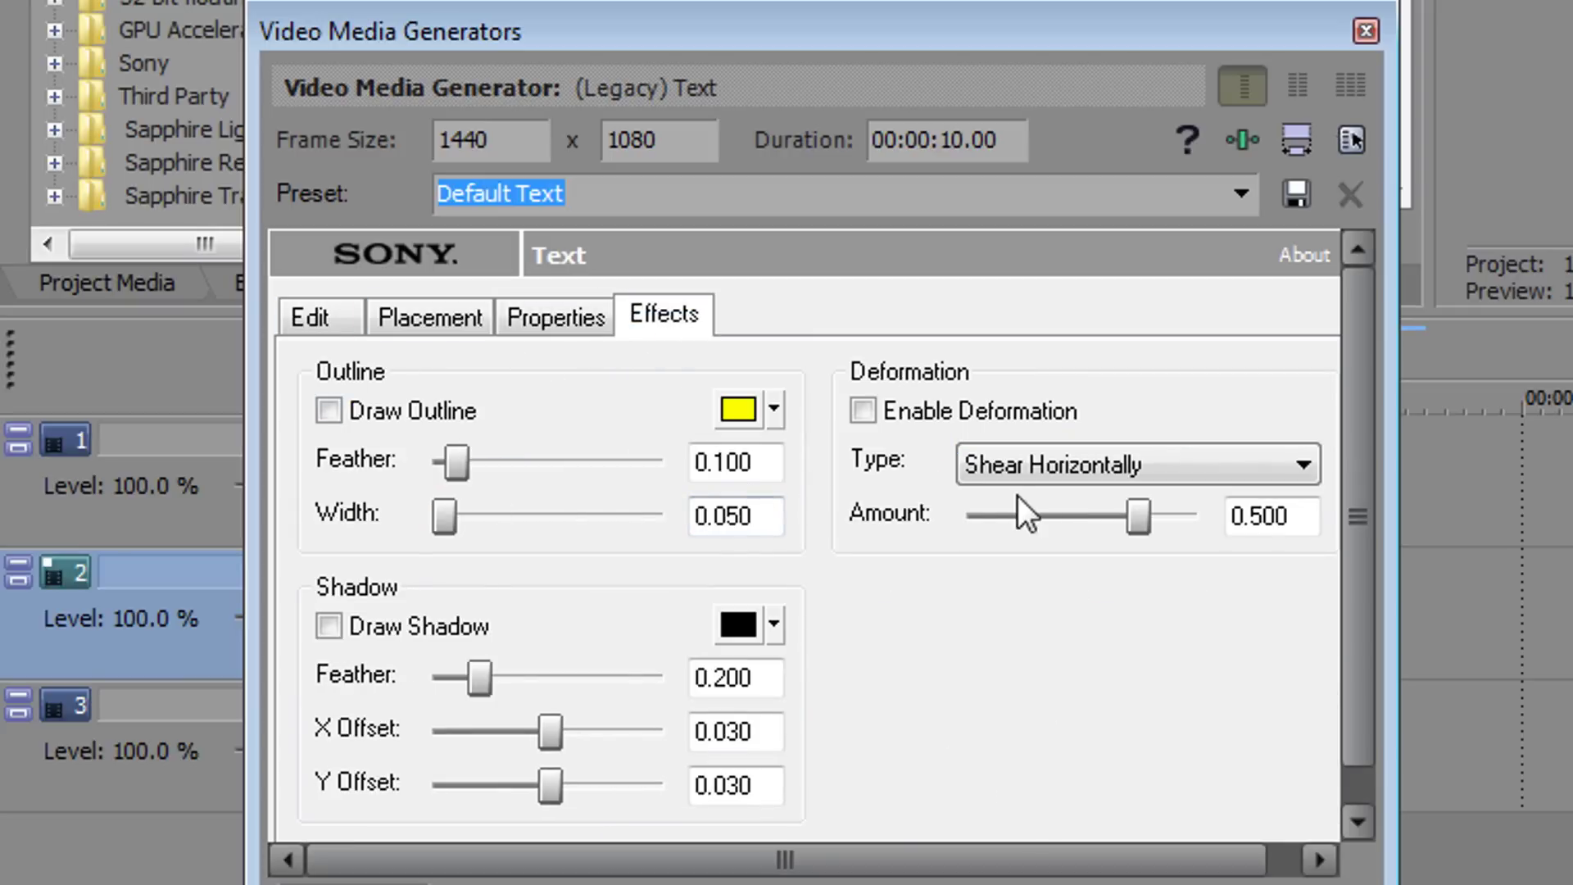
left_click(1366, 30)
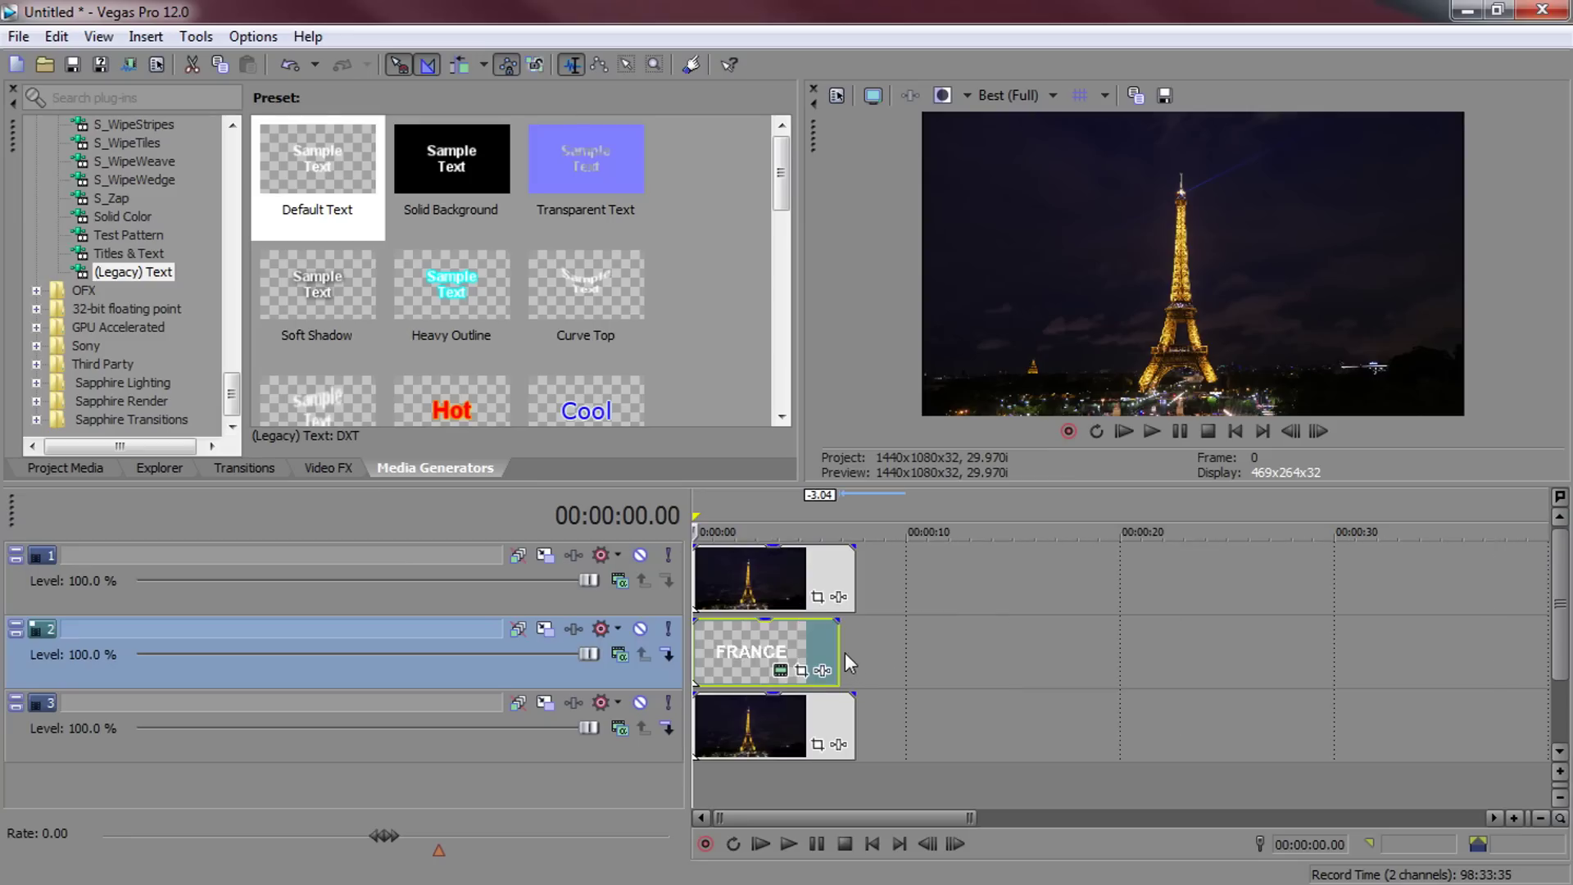
Step: Extend the FRANCE clip to match the photos, previewing it by fading the top photo's opacity and restoring it
left_click_drag(844, 652, 850, 576)
left_click(735, 577)
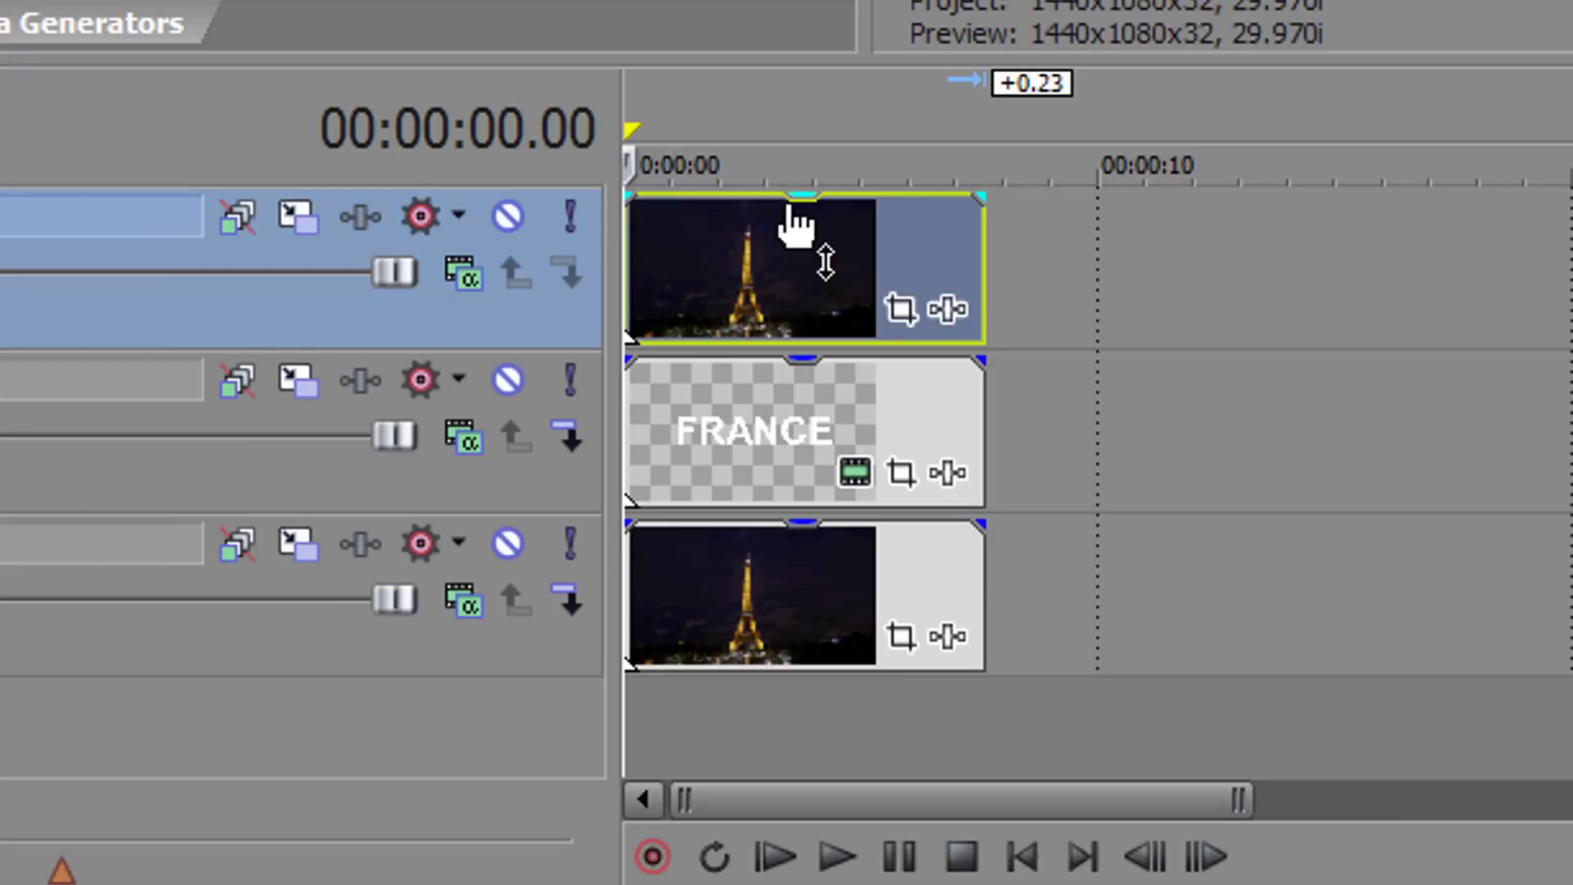
left_click_drag(767, 555, 757, 600)
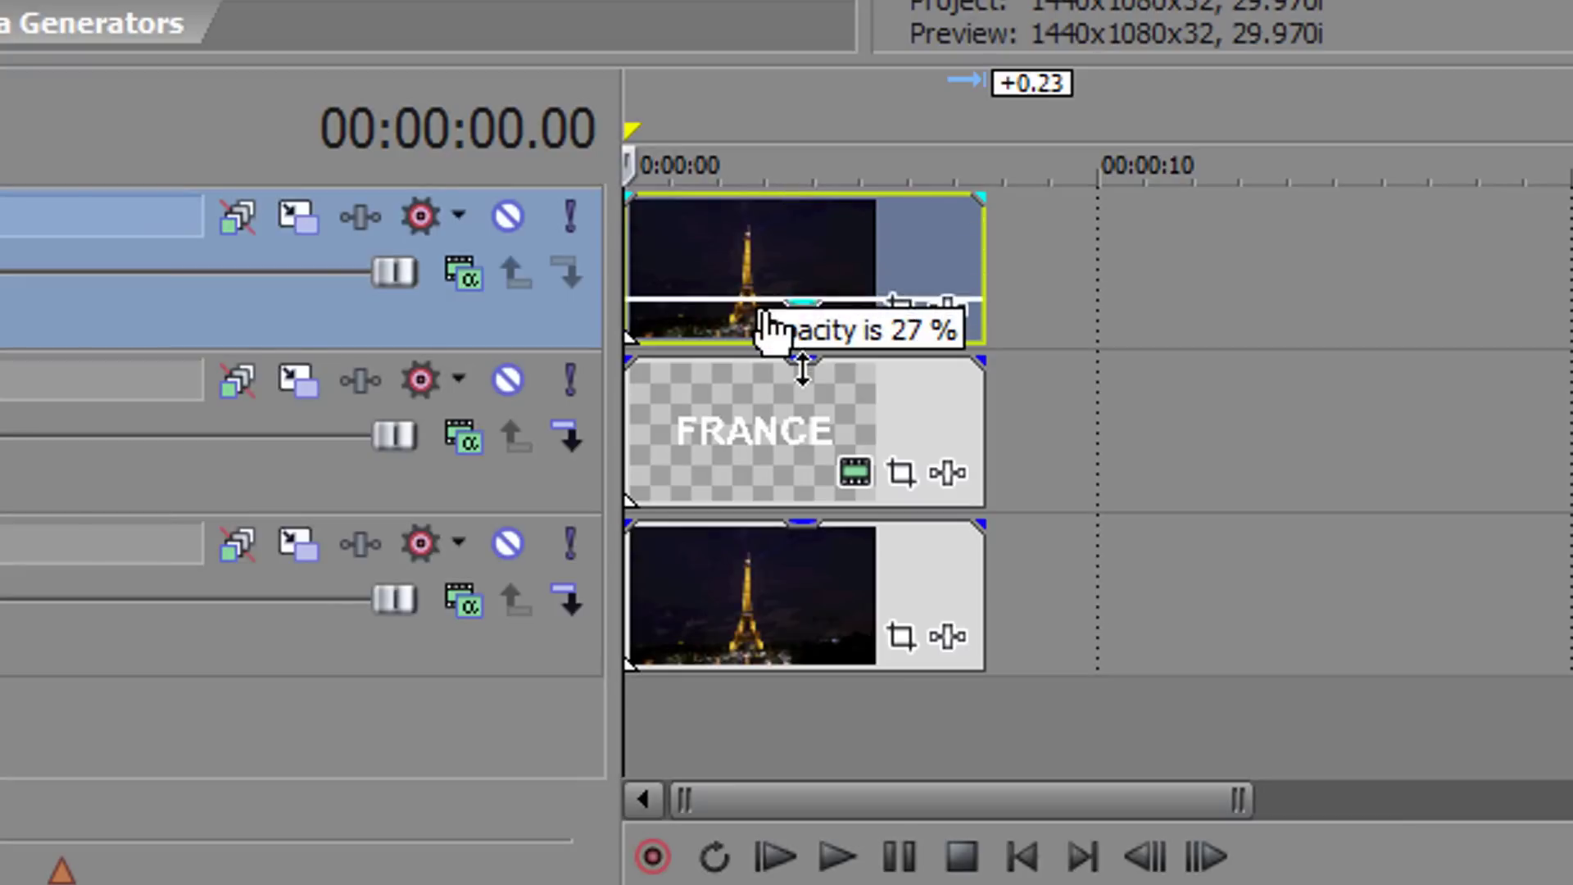
left_click_drag(770, 332, 771, 332)
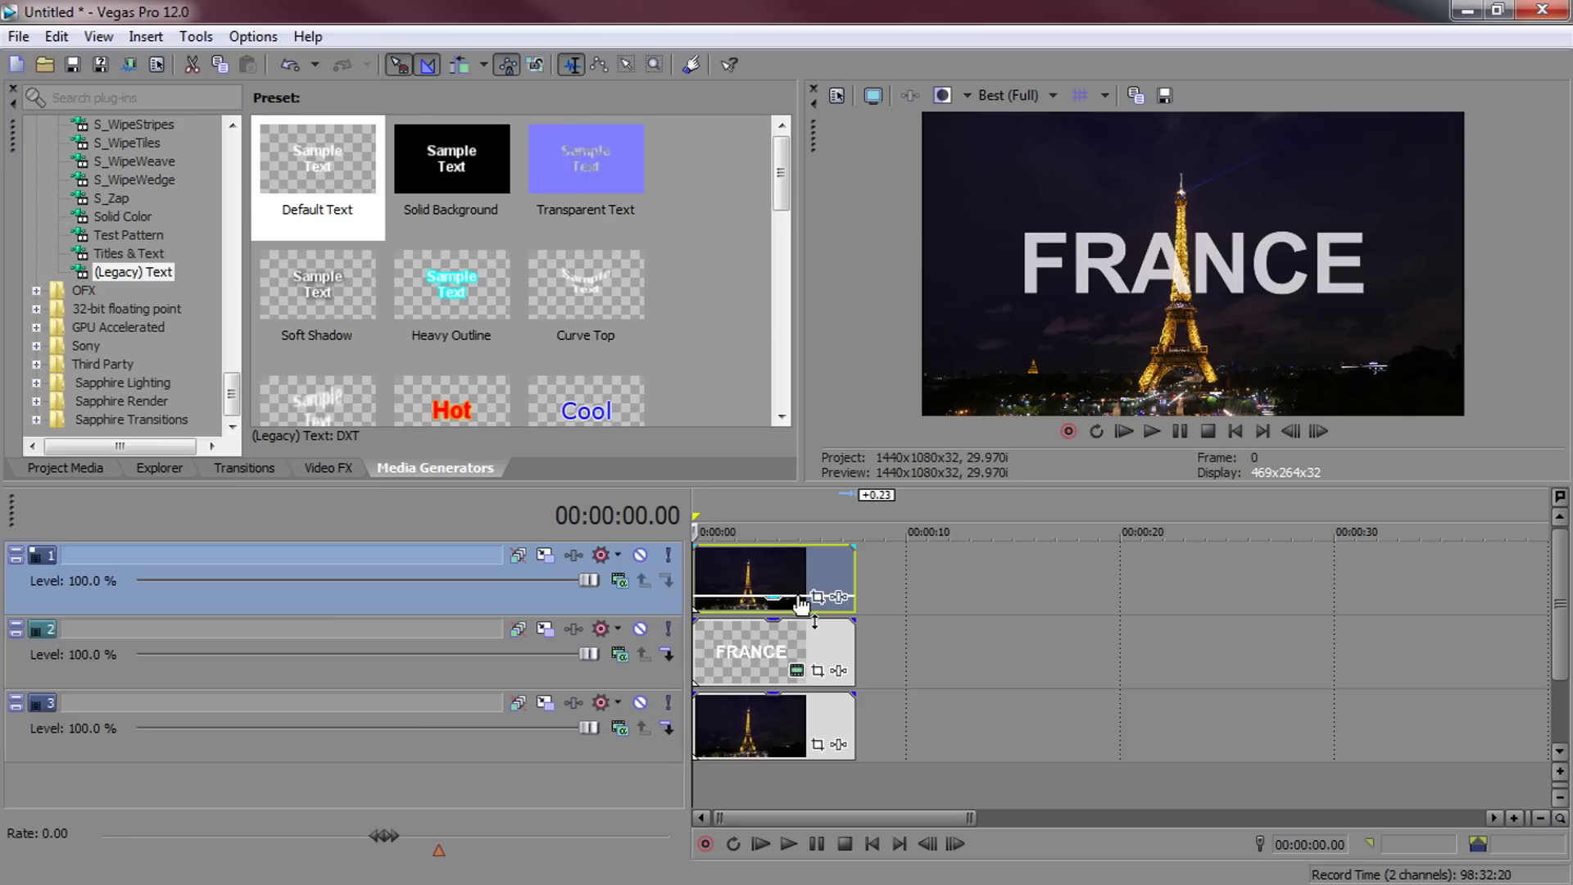
left_click_drag(801, 604, 801, 611)
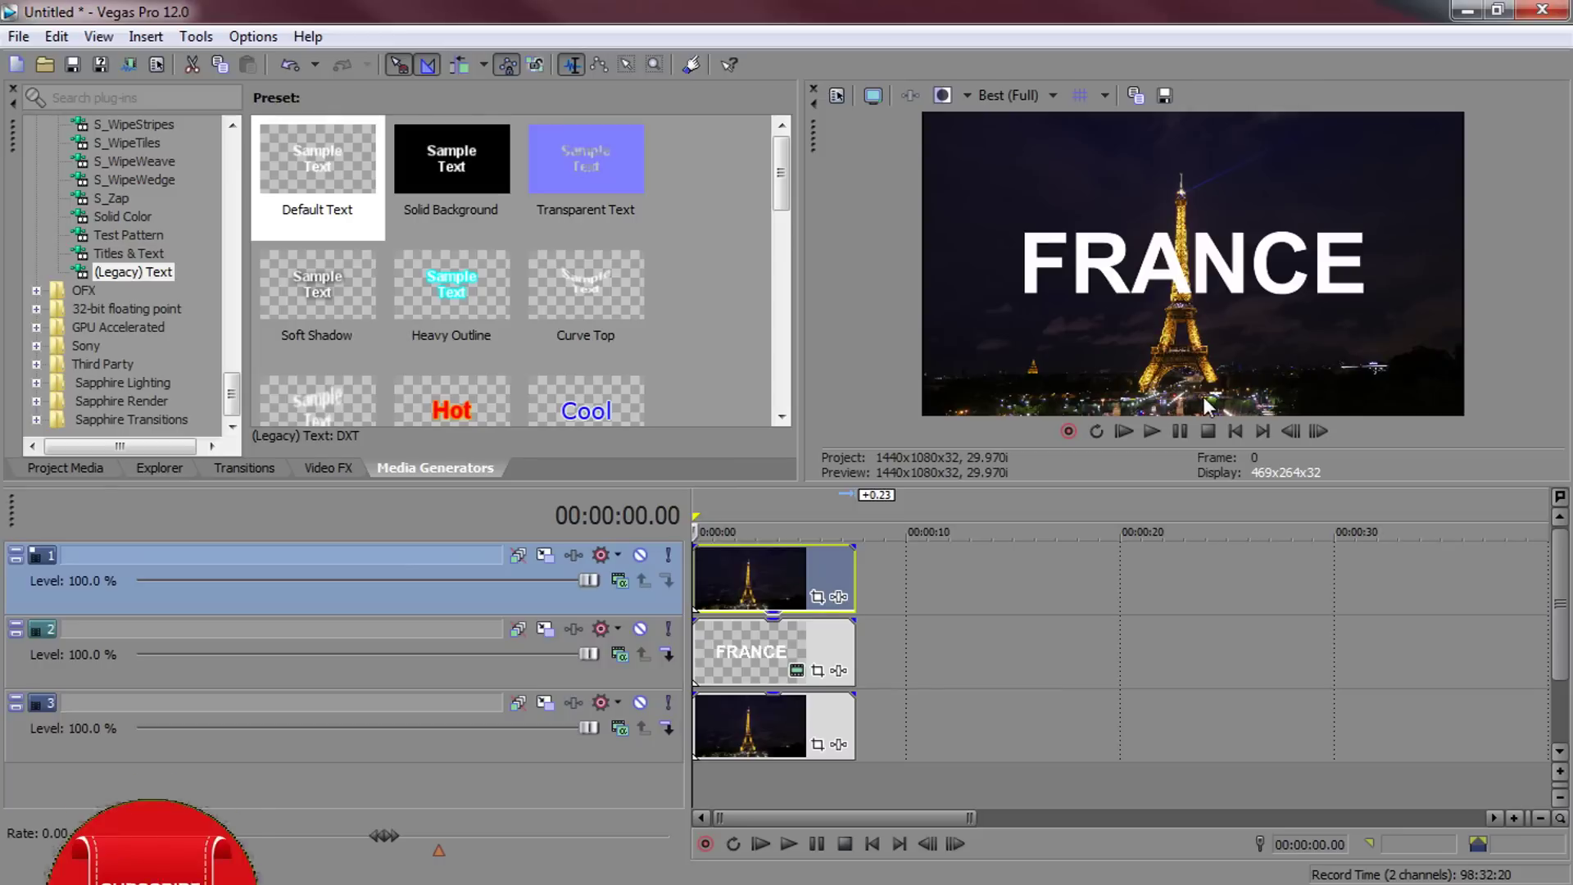
left_click(794, 577)
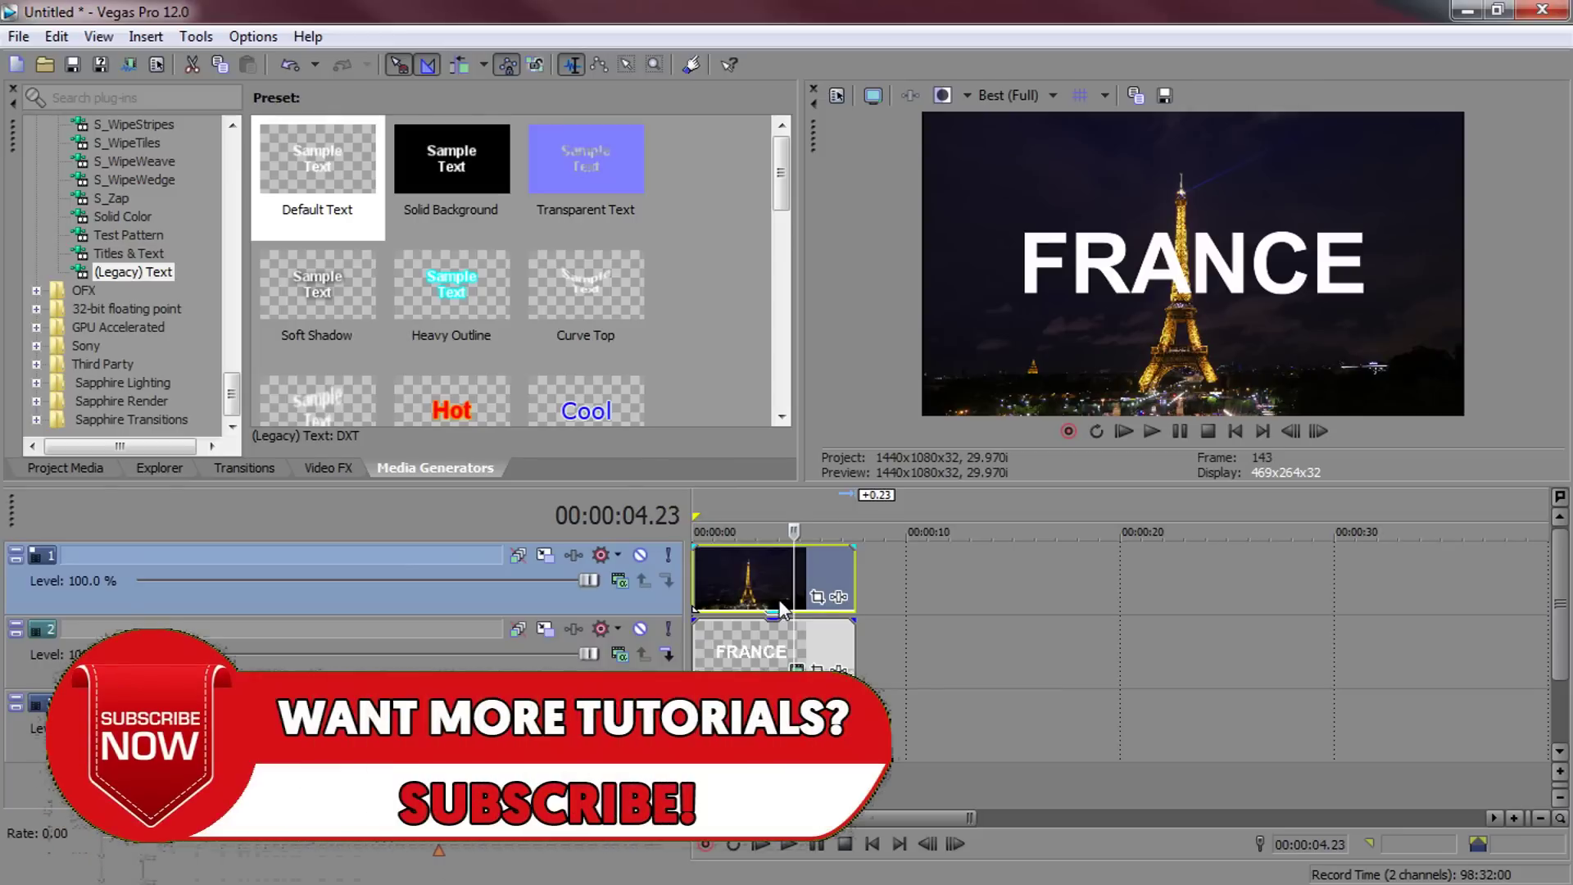
left_click_drag(779, 611, 778, 548)
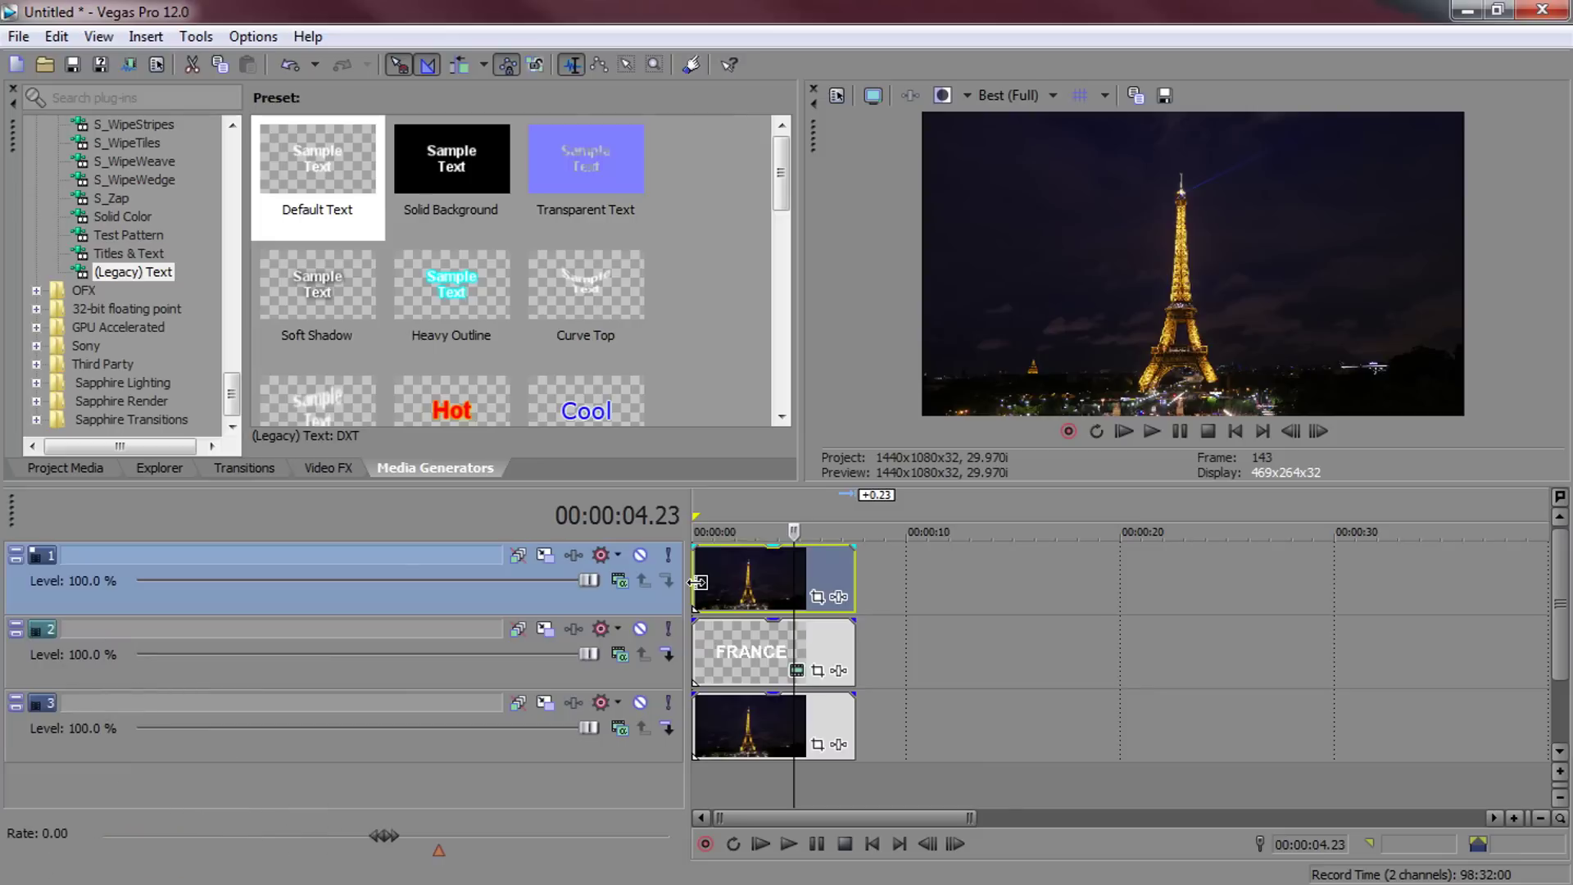
left_click(703, 550)
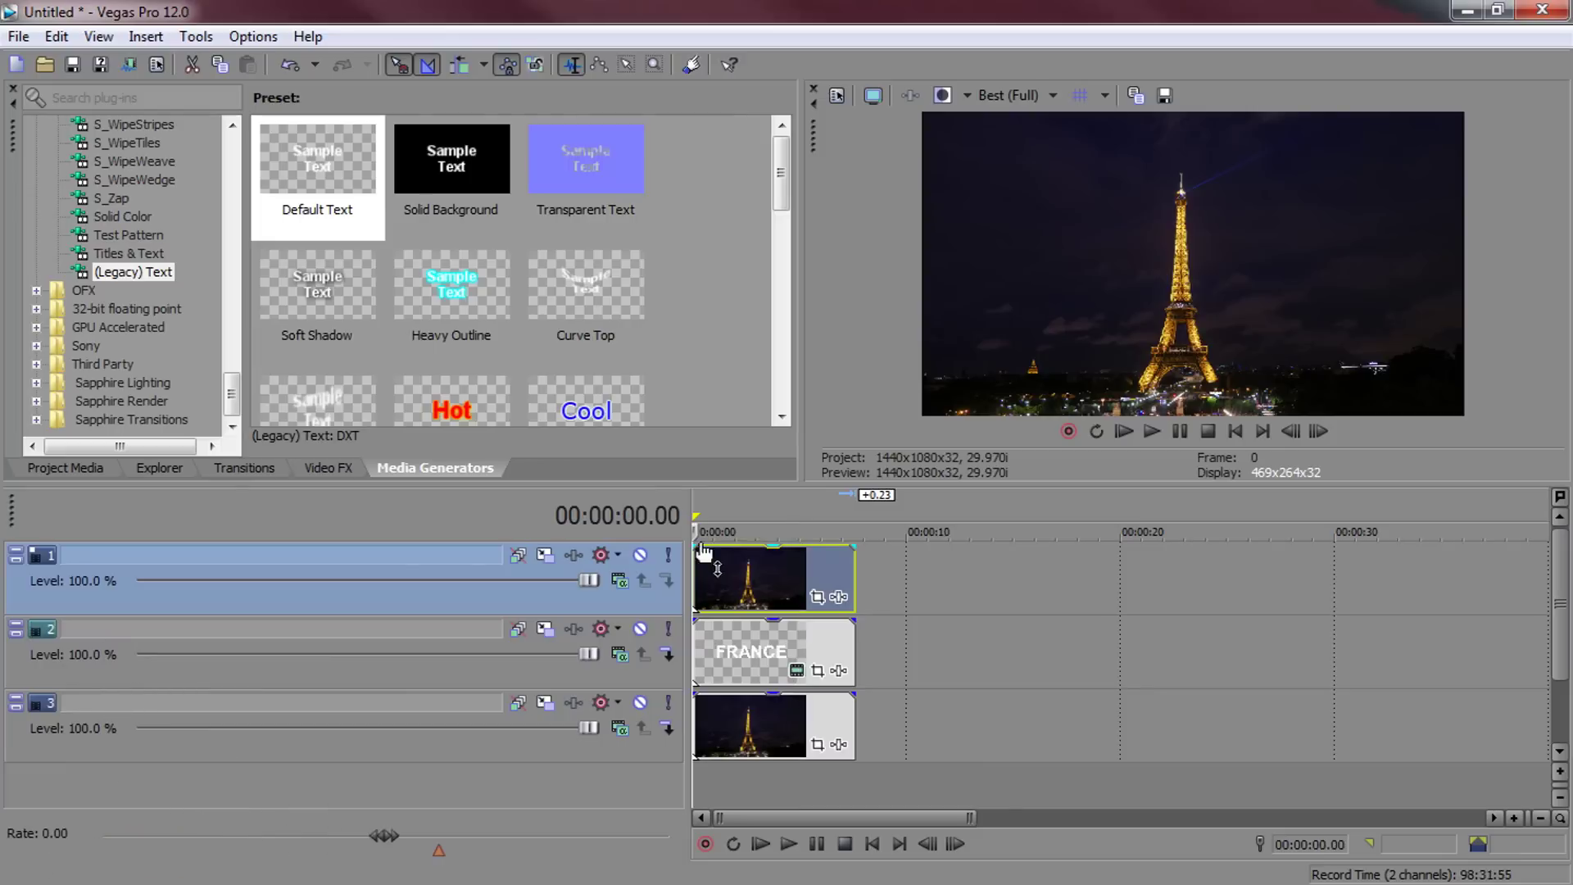
Step: Enable Mask in the top photo clip's Pan/Crop and select the Normal Edit tool
left_click(817, 597)
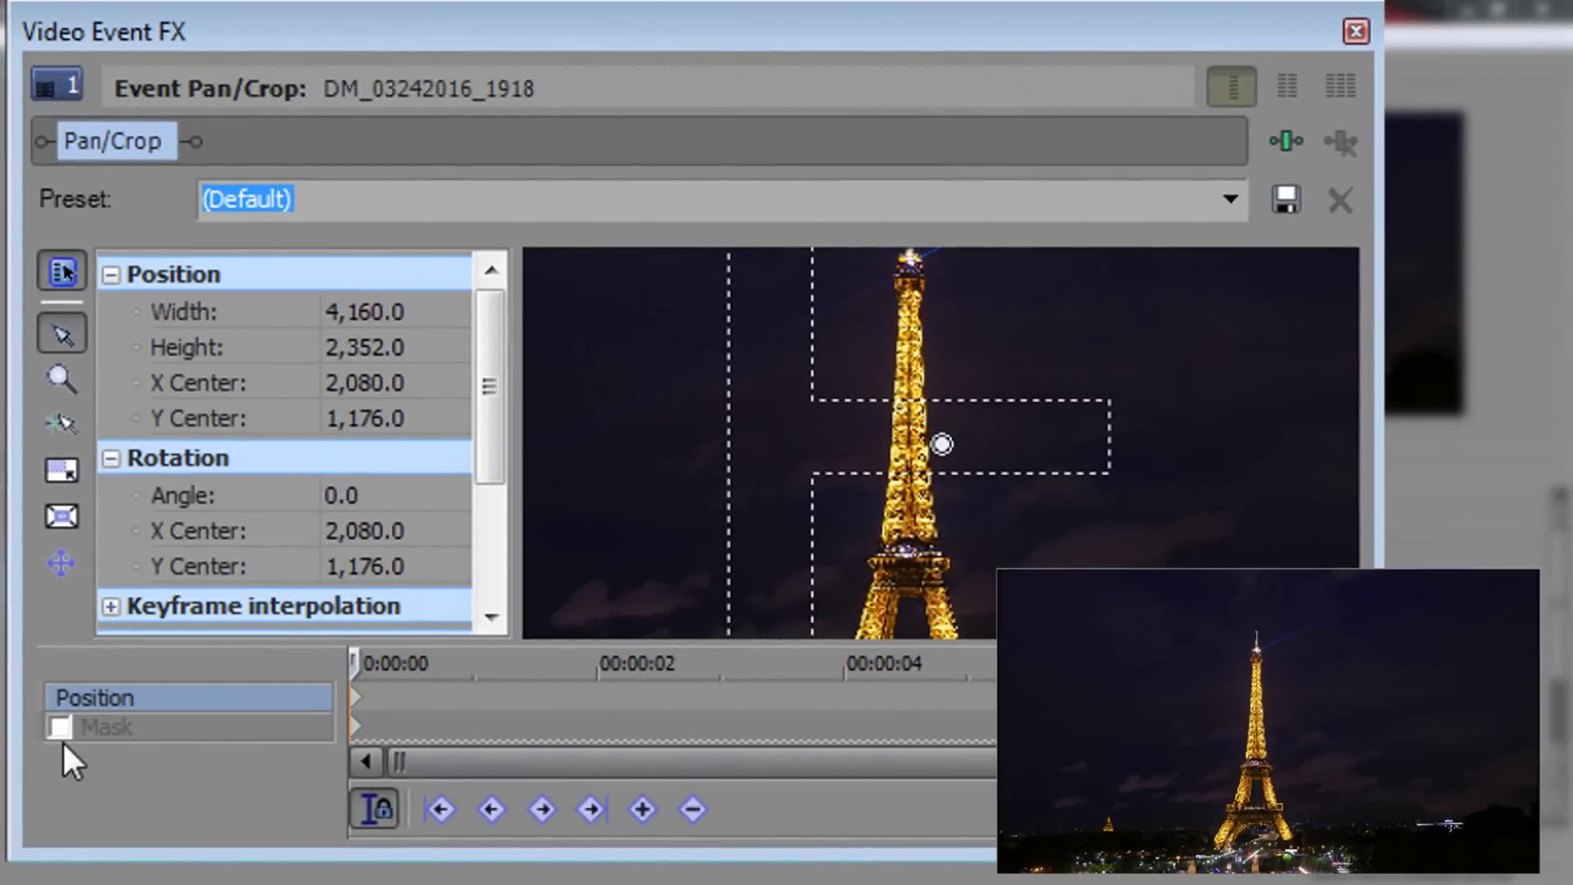
left_click(59, 727)
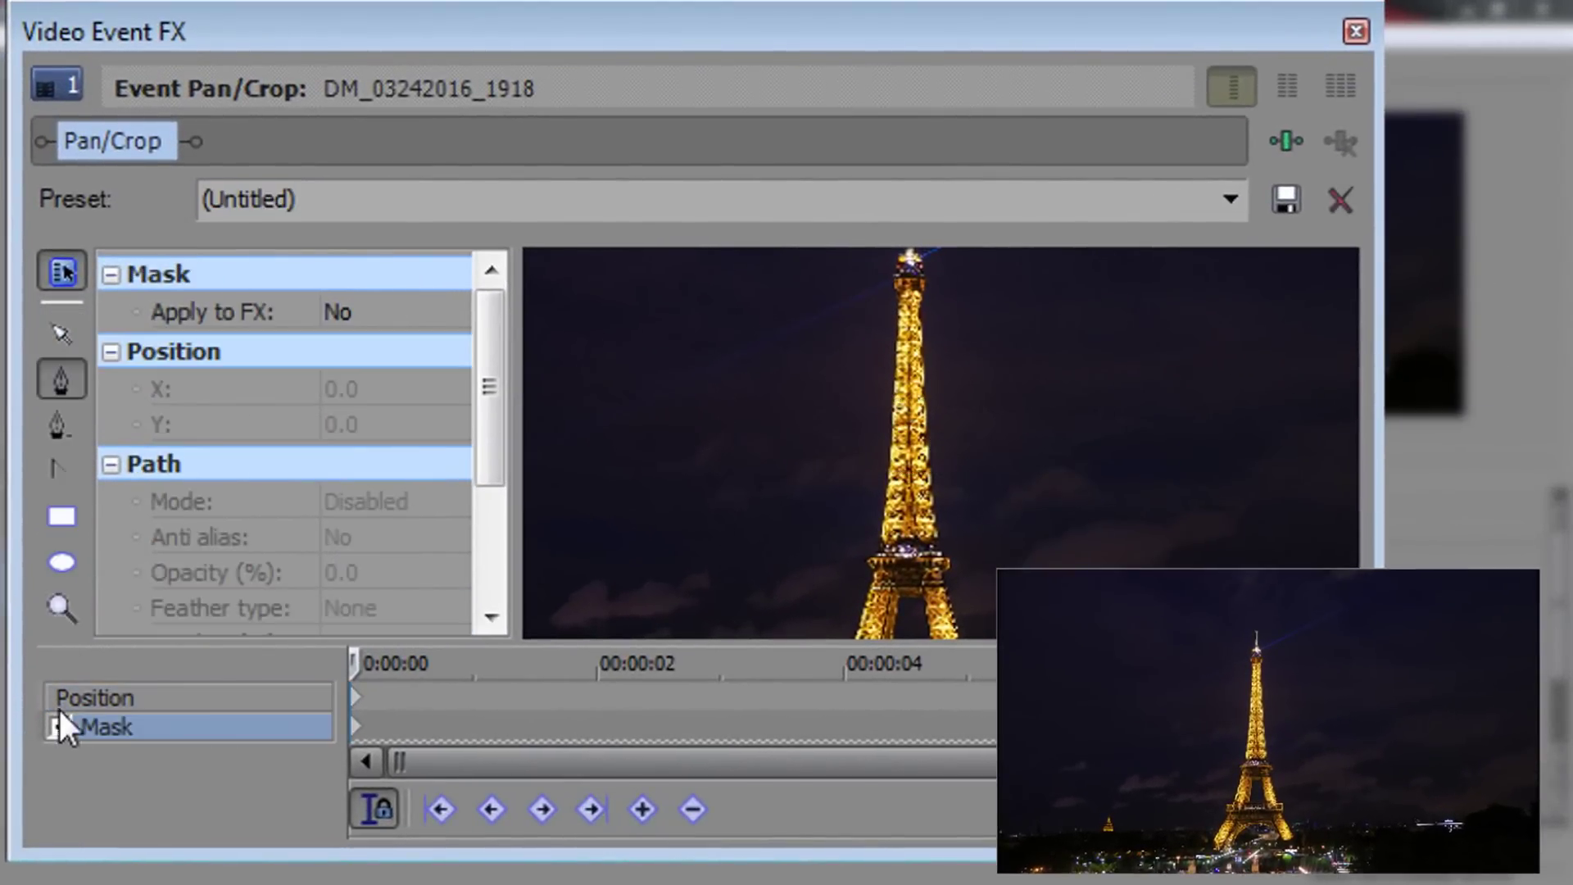
left_click(57, 343)
scroll(1056, 434, "up", 2)
scroll(983, 492, "down", 3)
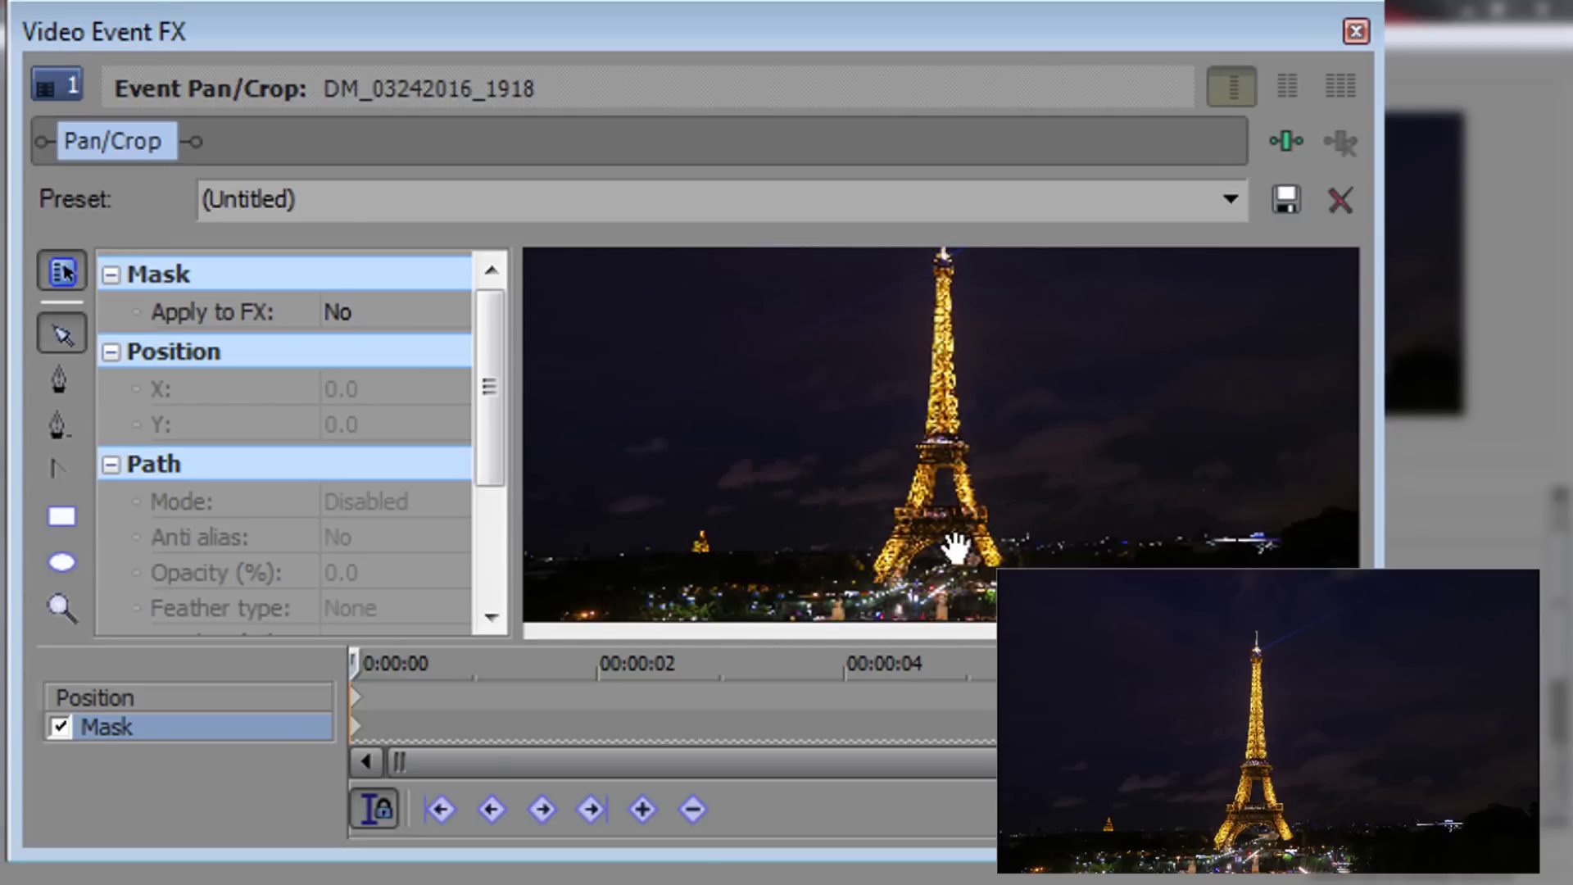
scroll(938, 540, "down", 2)
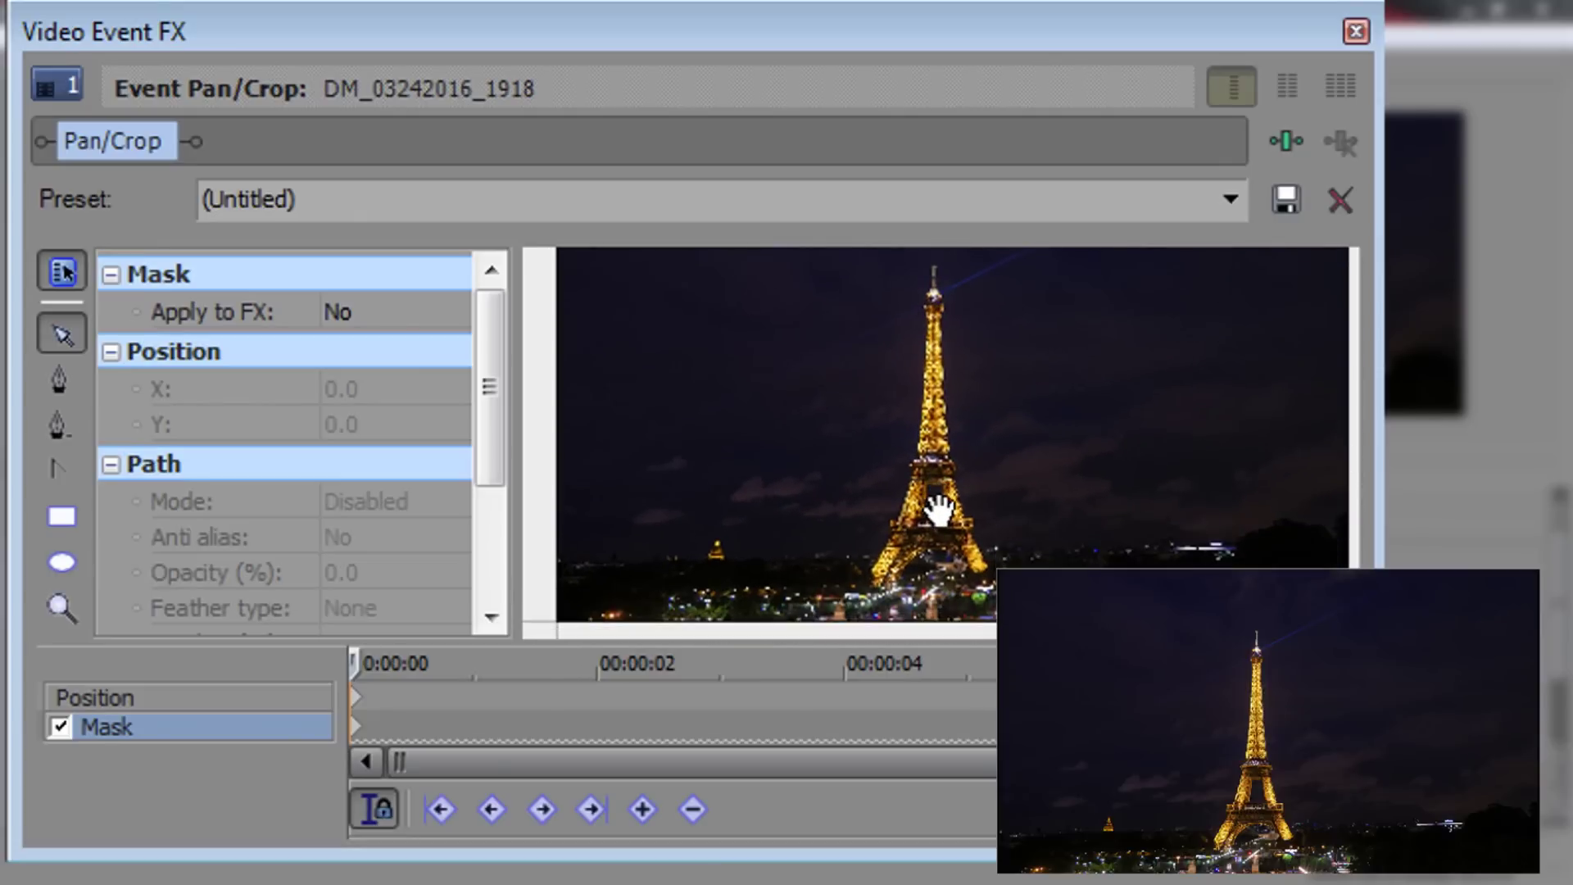
scroll(938, 512, "up", 3)
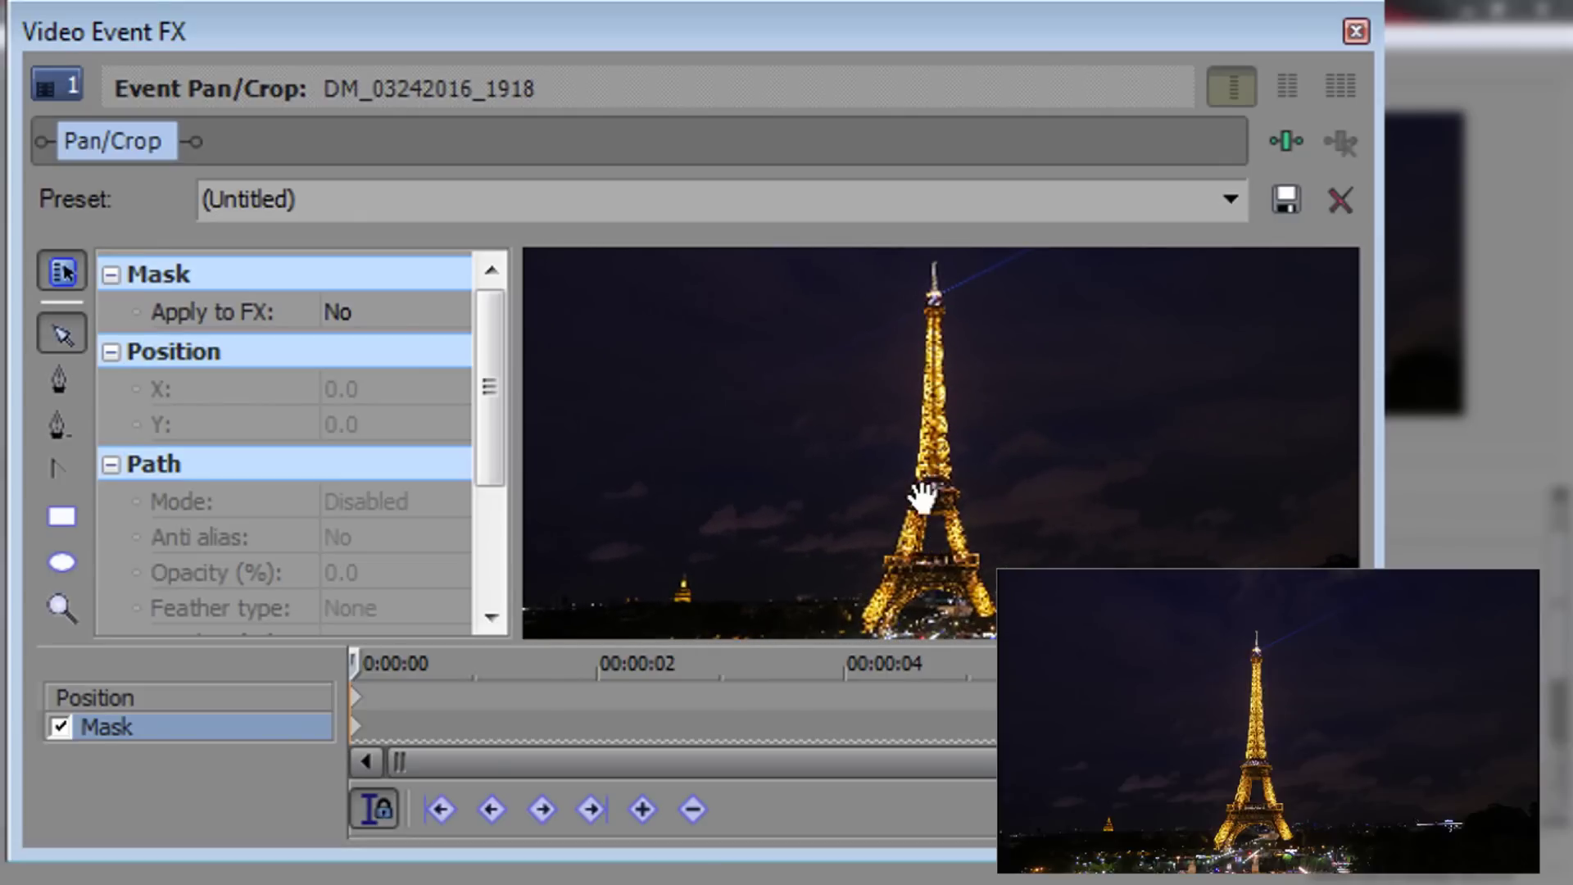
Step: Place mask anchor points from the tower's lower-left base up its left edge to the spire
left_click(64, 380)
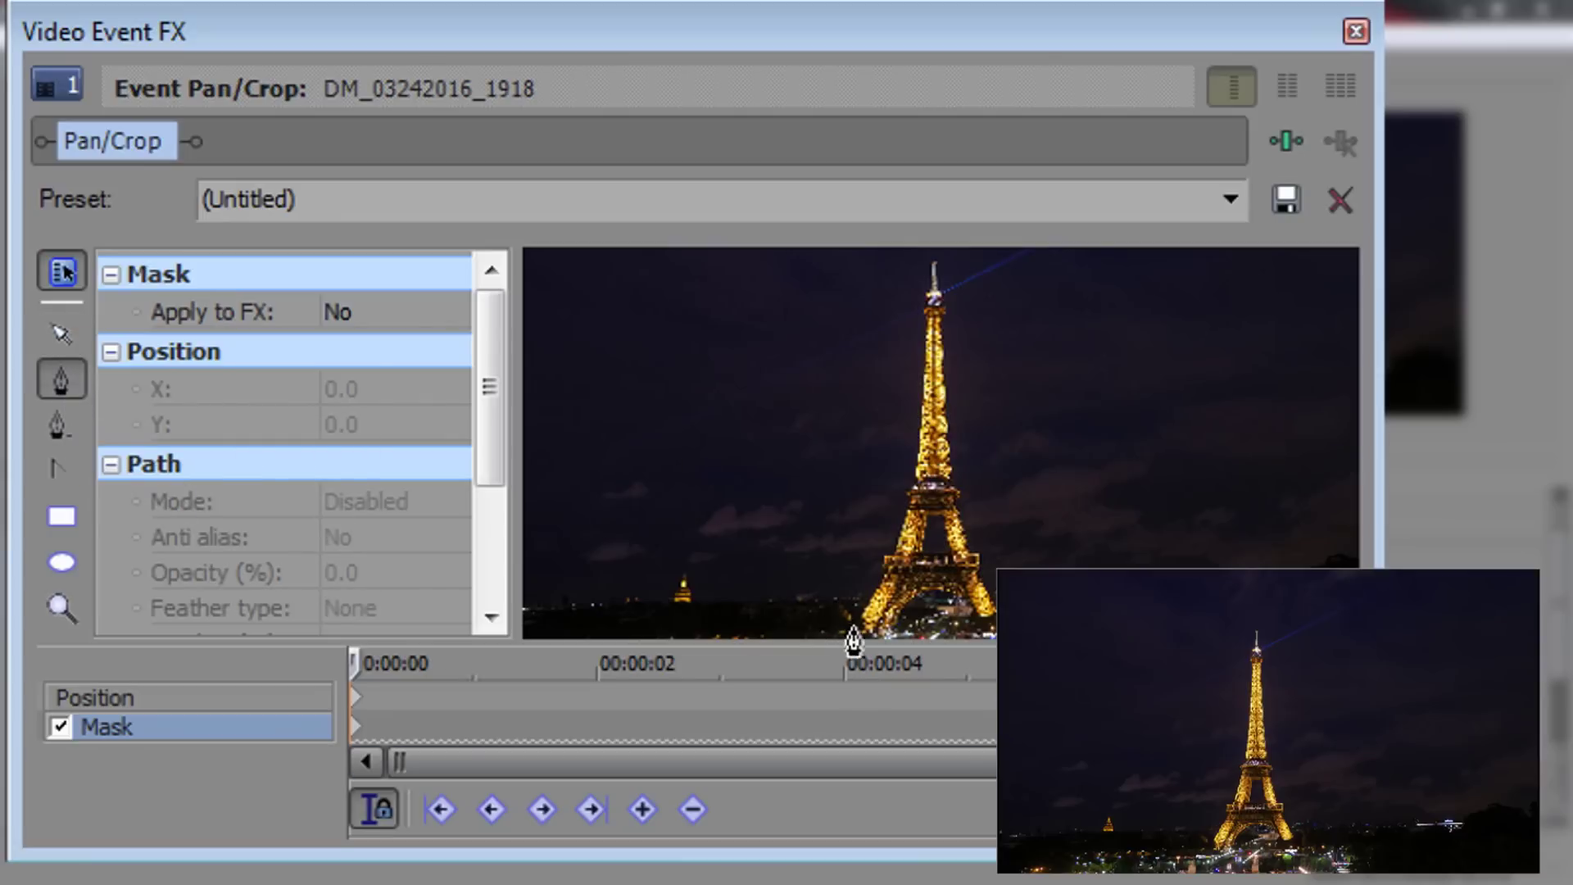
left_click_drag(855, 617, 884, 580)
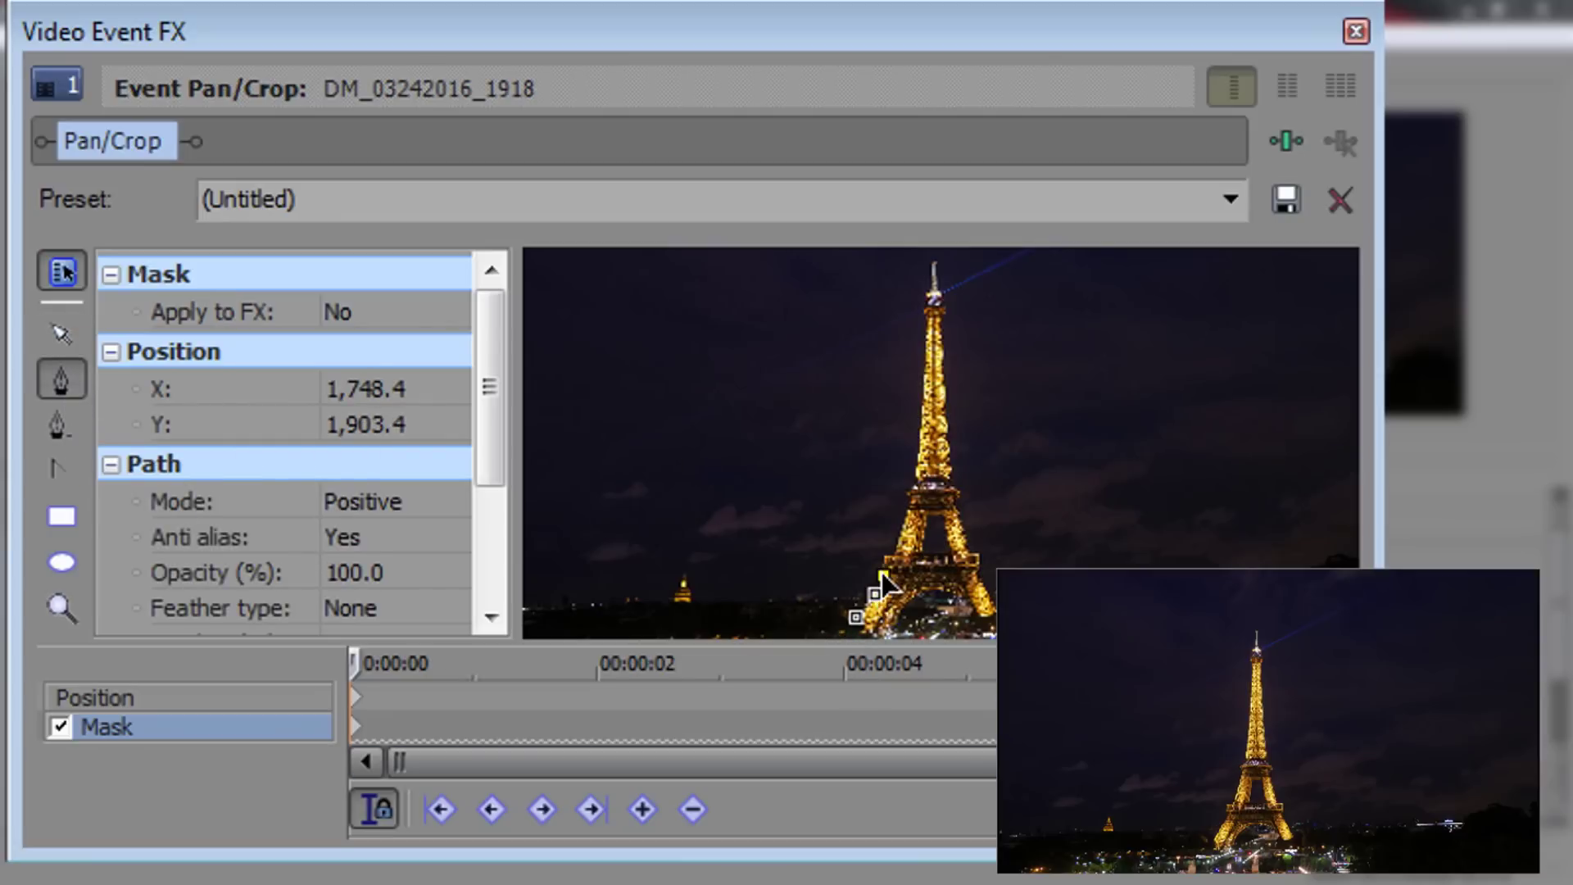
left_click(882, 575)
left_click(886, 555)
left_click(903, 521)
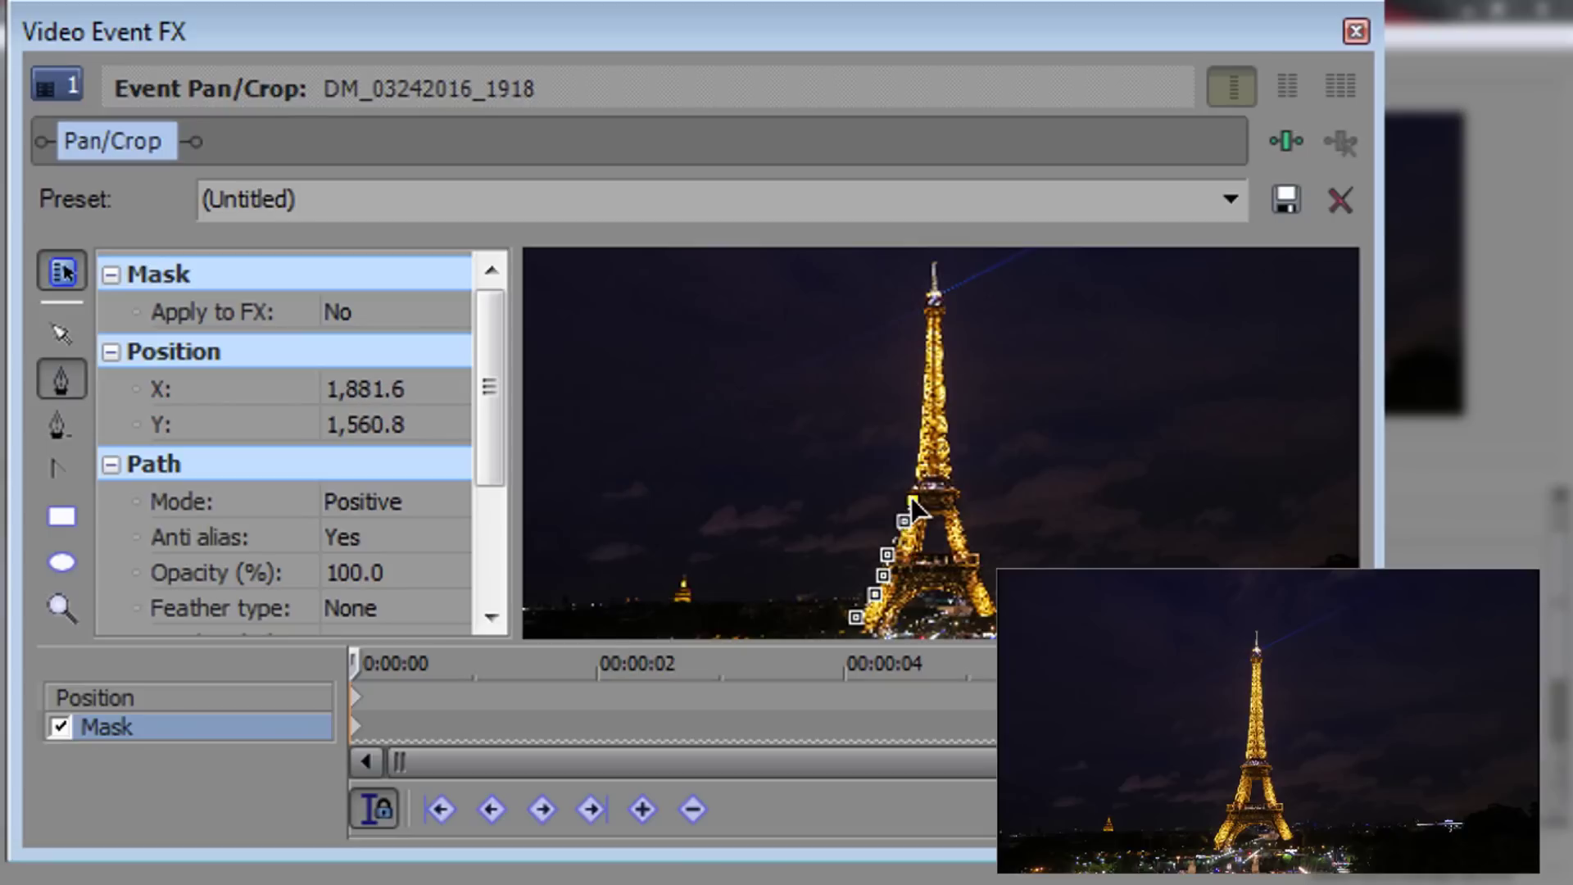
left_click(912, 499)
left_click(917, 457)
left_click(922, 407)
left_click(918, 374)
left_click(920, 339)
left_click(923, 308)
left_click(929, 263)
Step: Continue the mask down the tower's right side and close the outline at the base
left_click(942, 319)
left_click(948, 313)
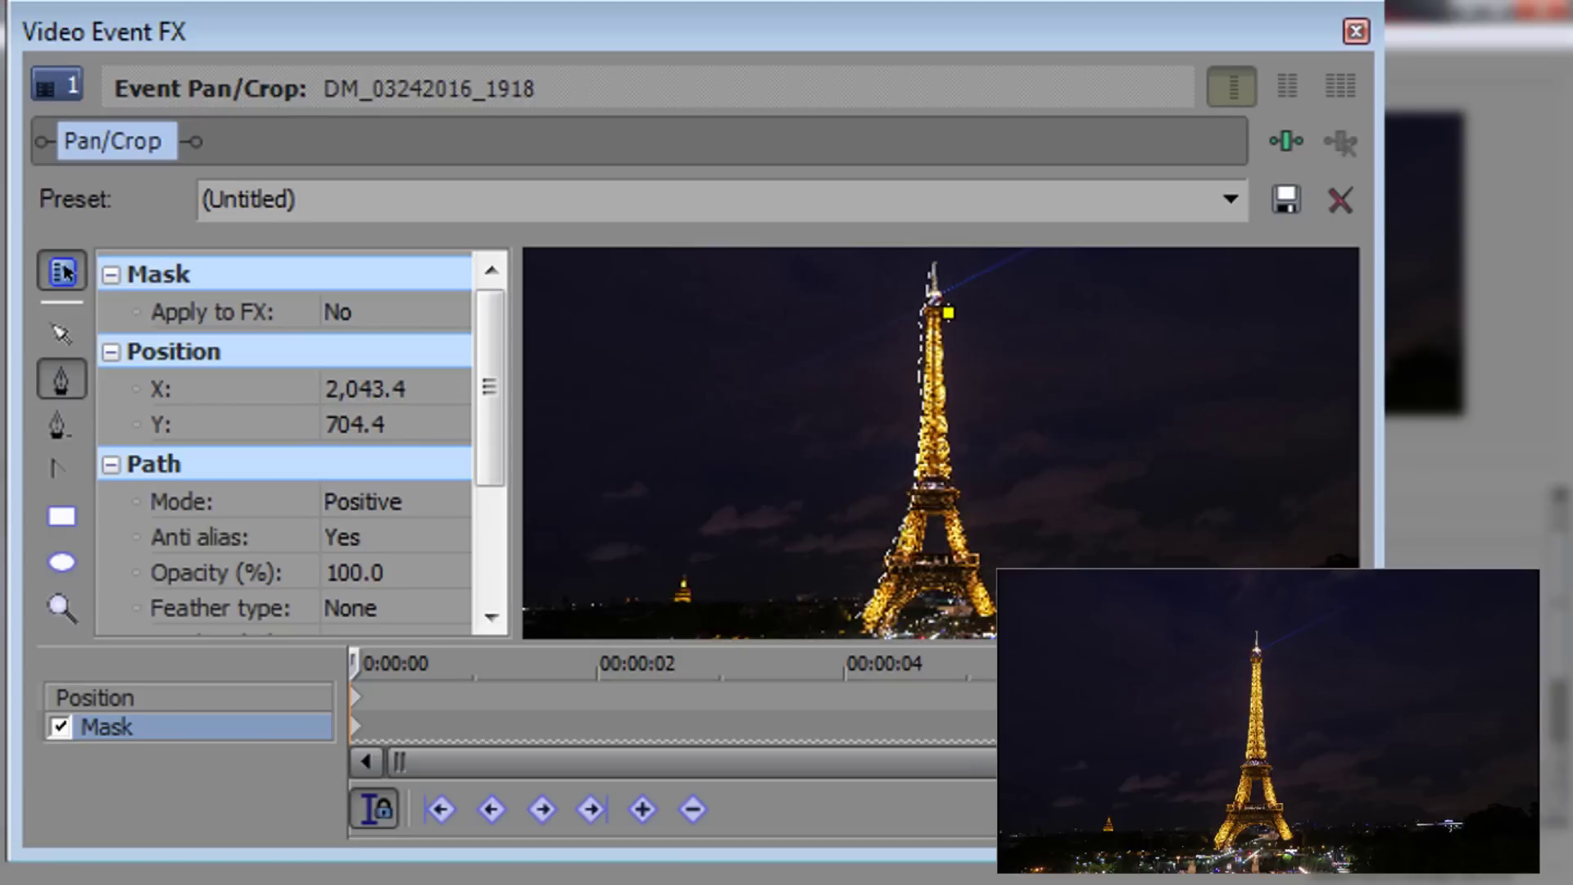
key("ctrl+z")
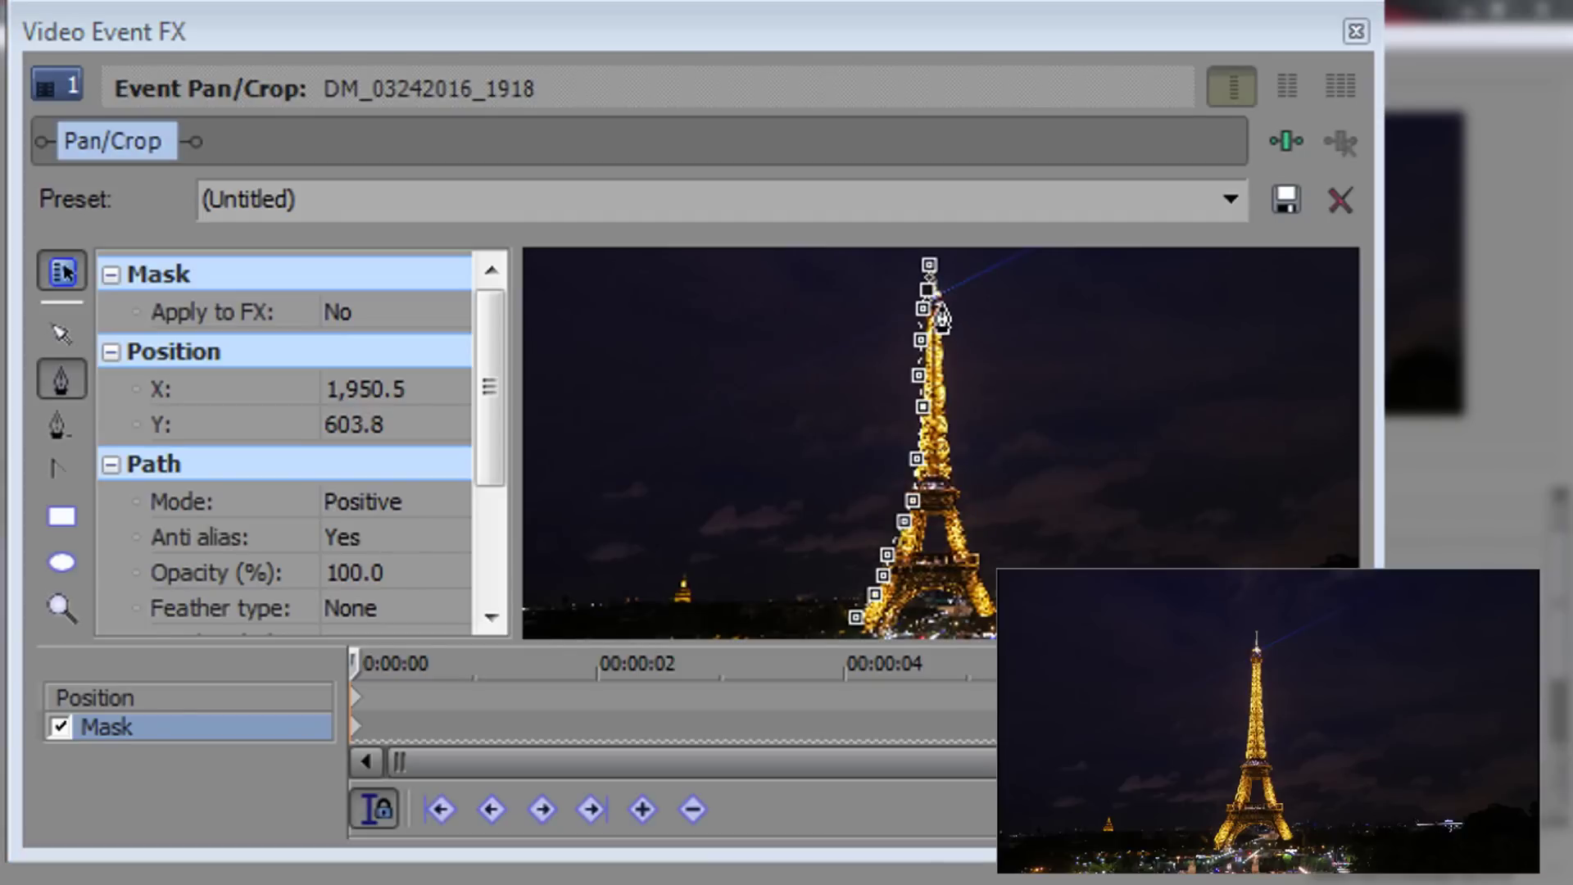
left_click_drag(942, 319, 954, 463)
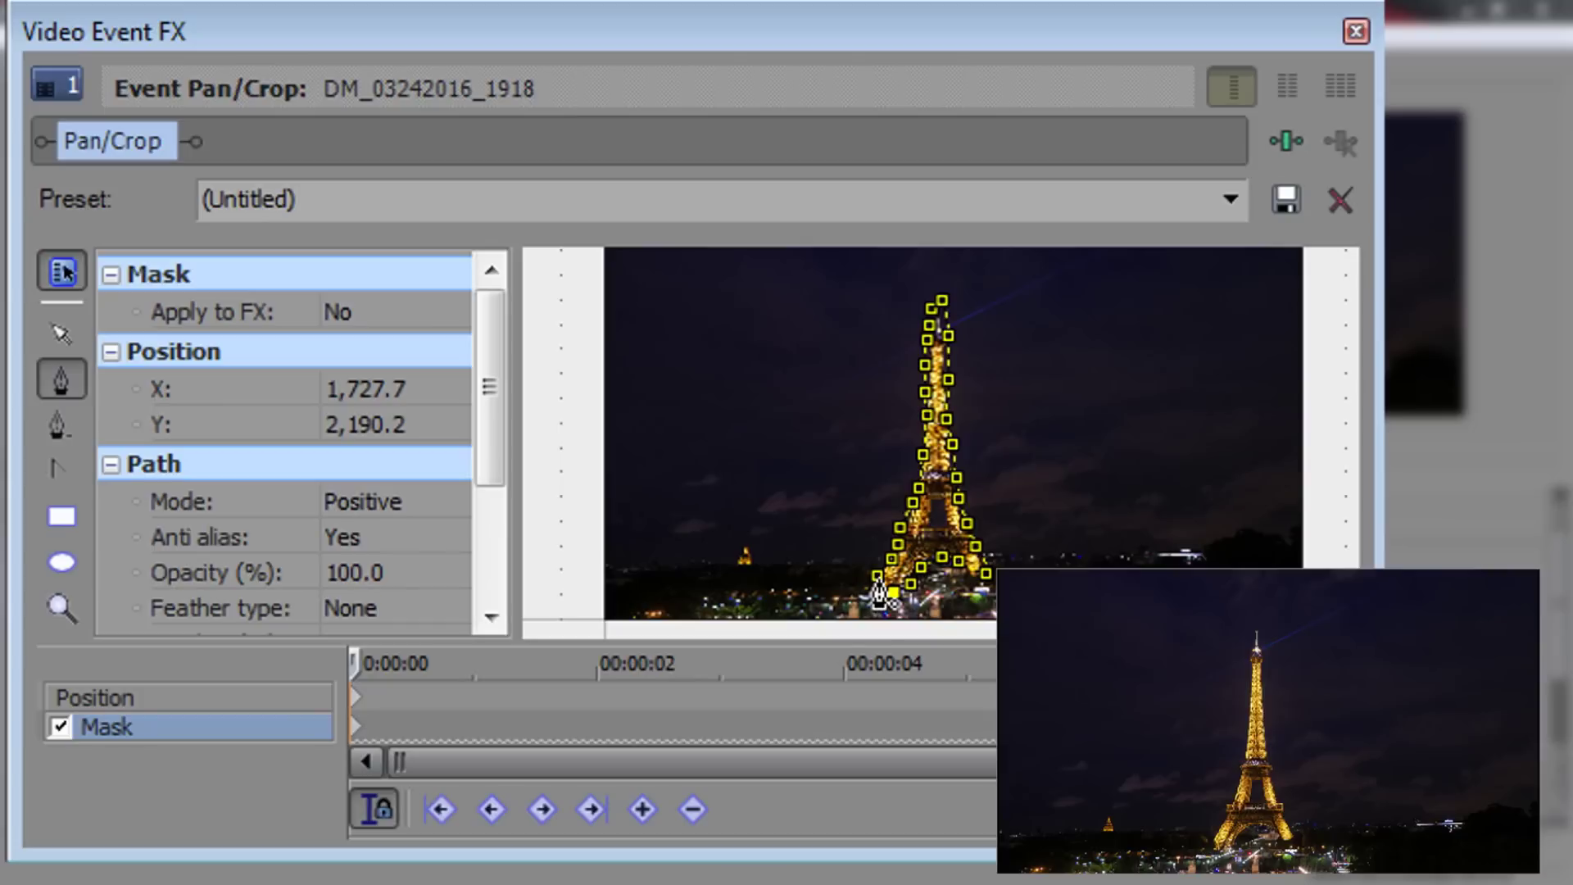
left_click(877, 579)
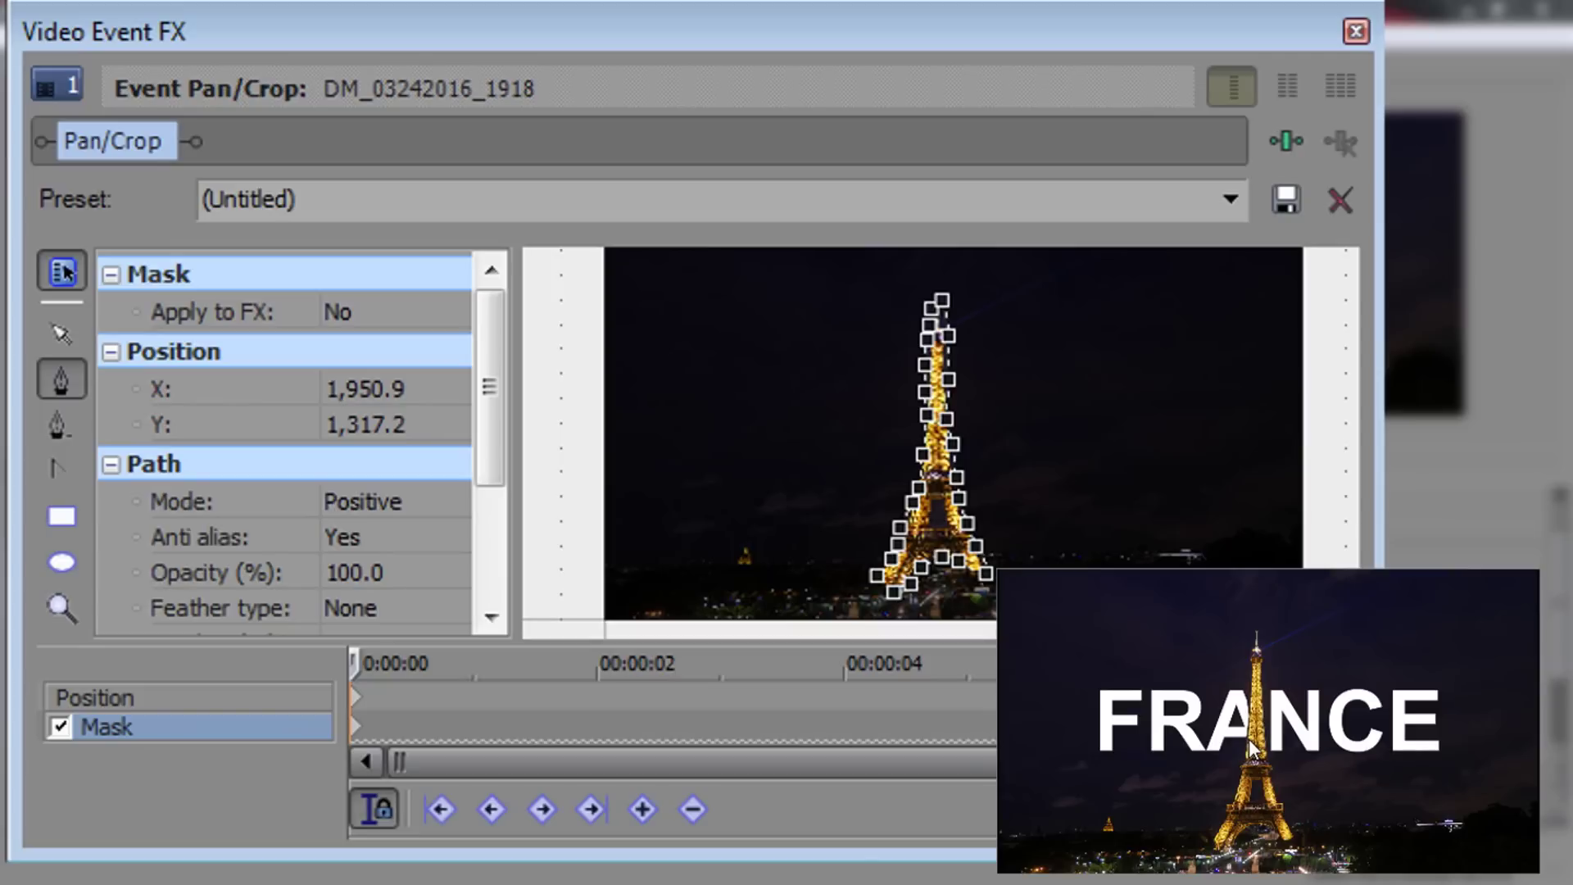
left_click_drag(485, 327, 522, 396)
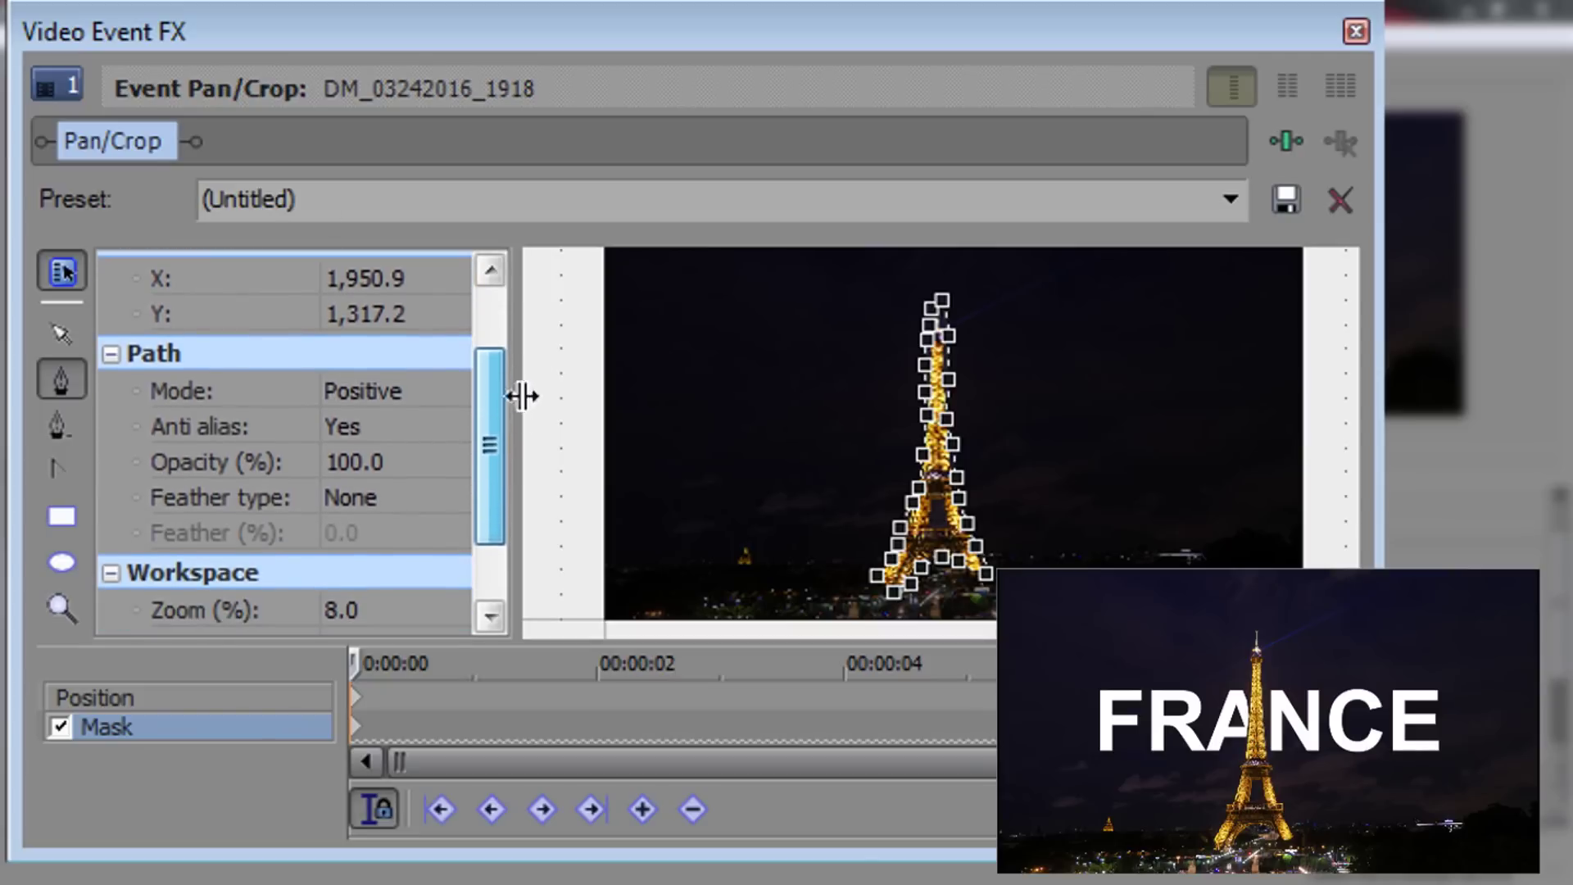
Step: Set the mask feather type to In with a 2% feather
left_click(396, 498)
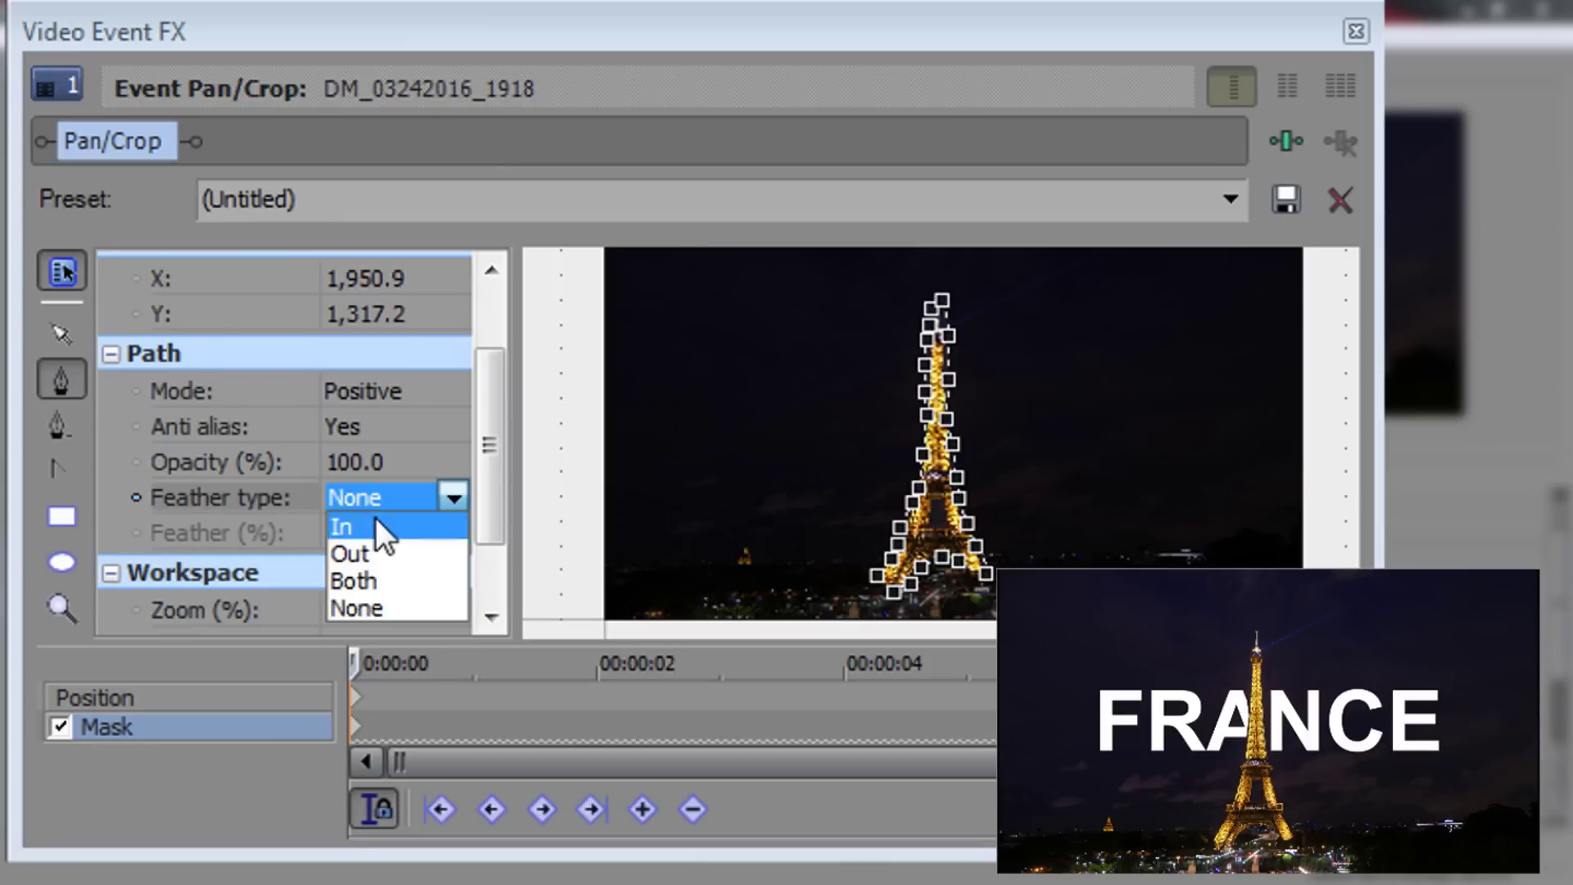
left_click(375, 526)
left_click(390, 534)
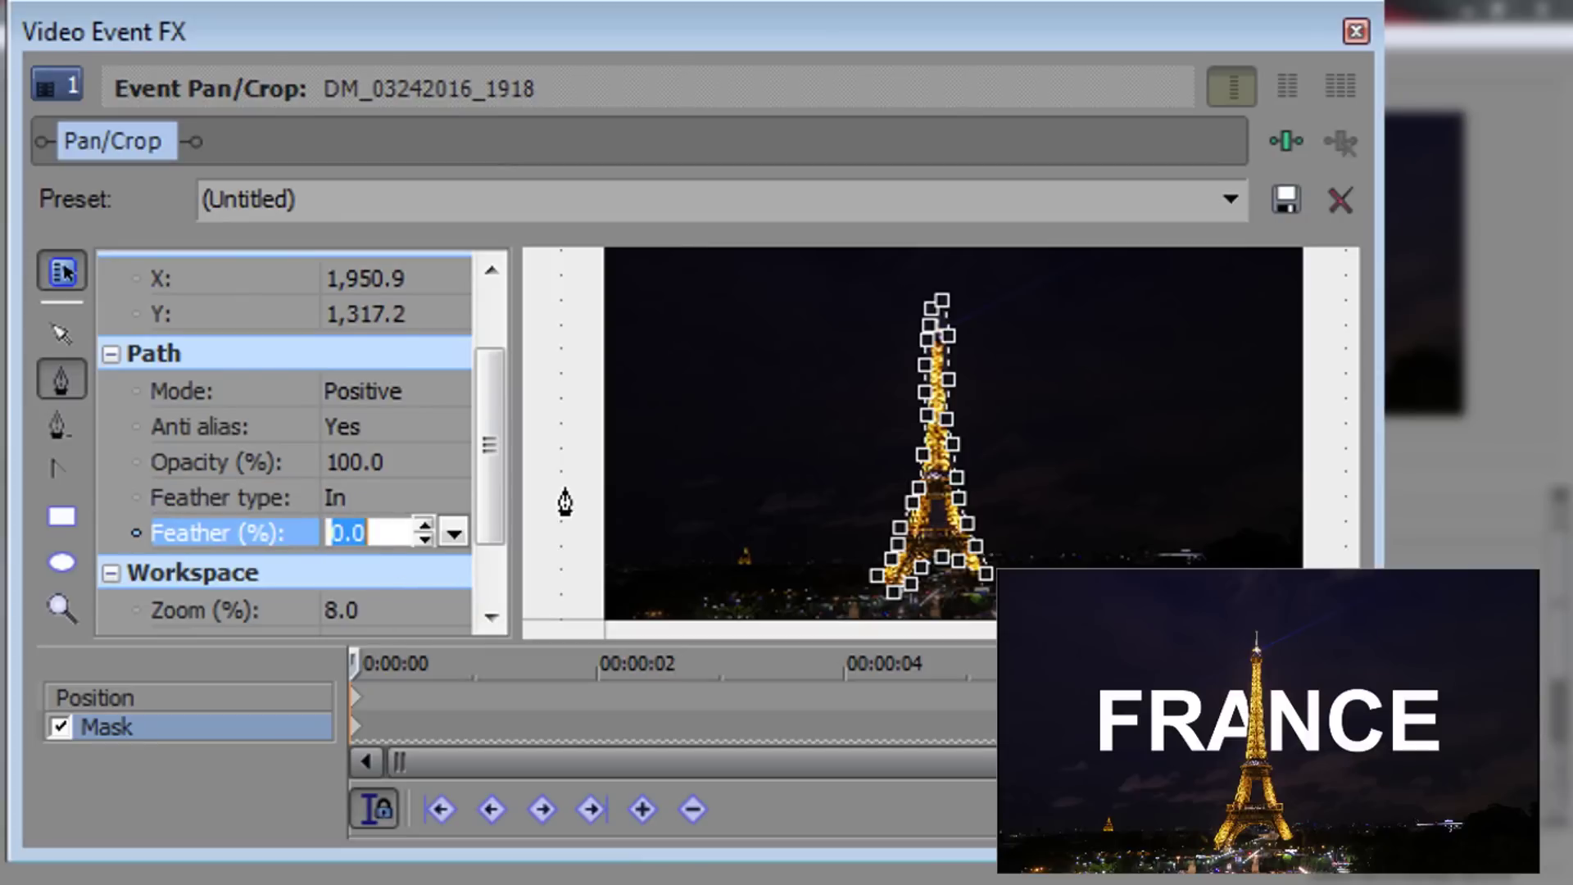
type("2")
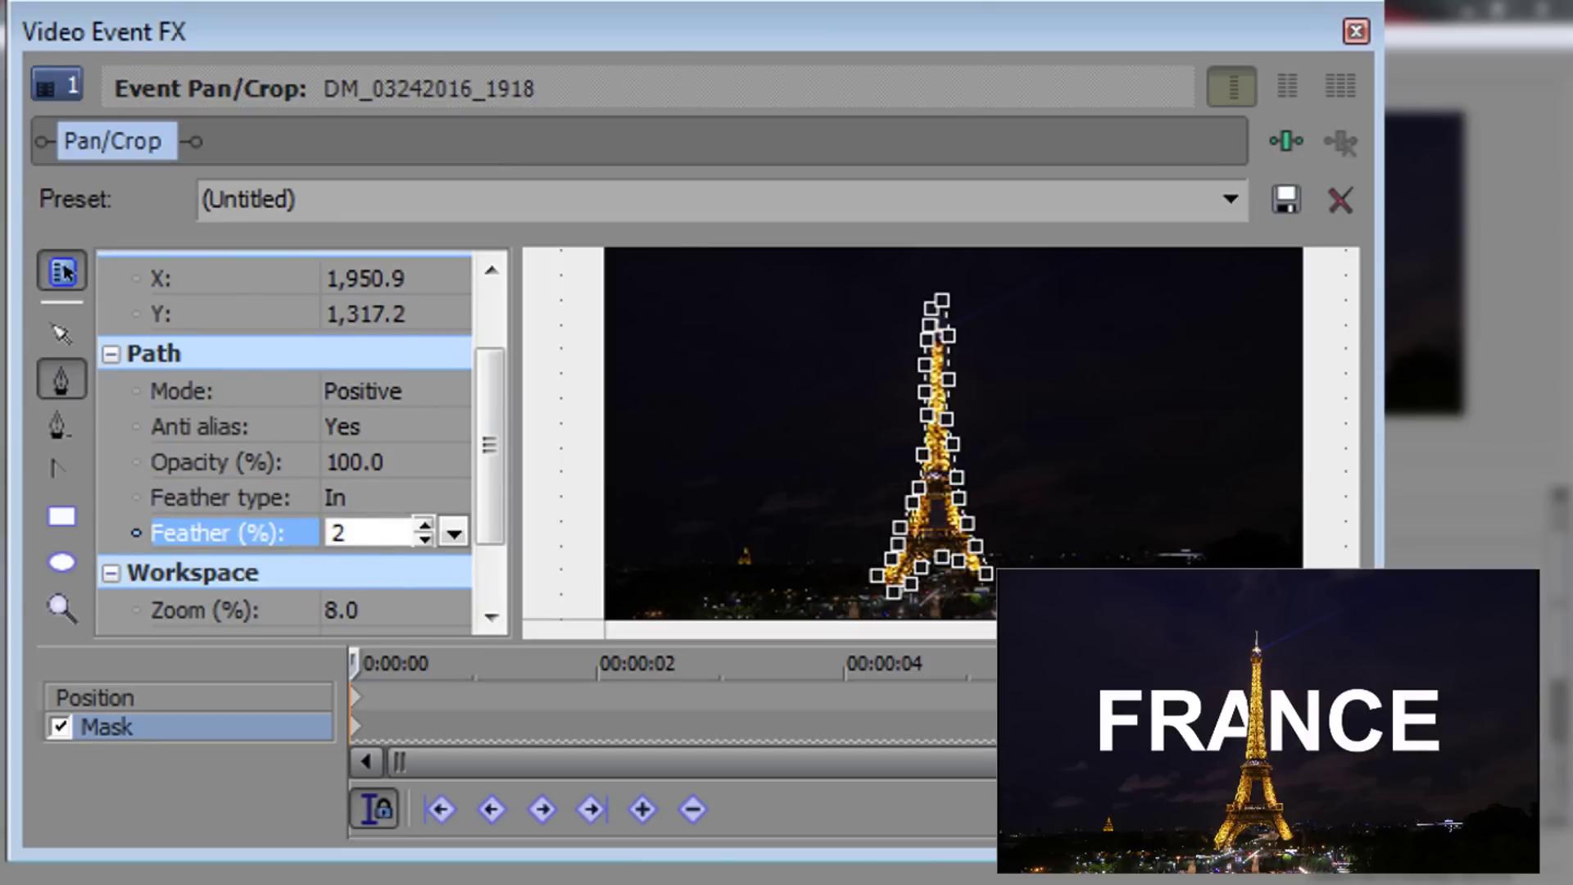
key("Return")
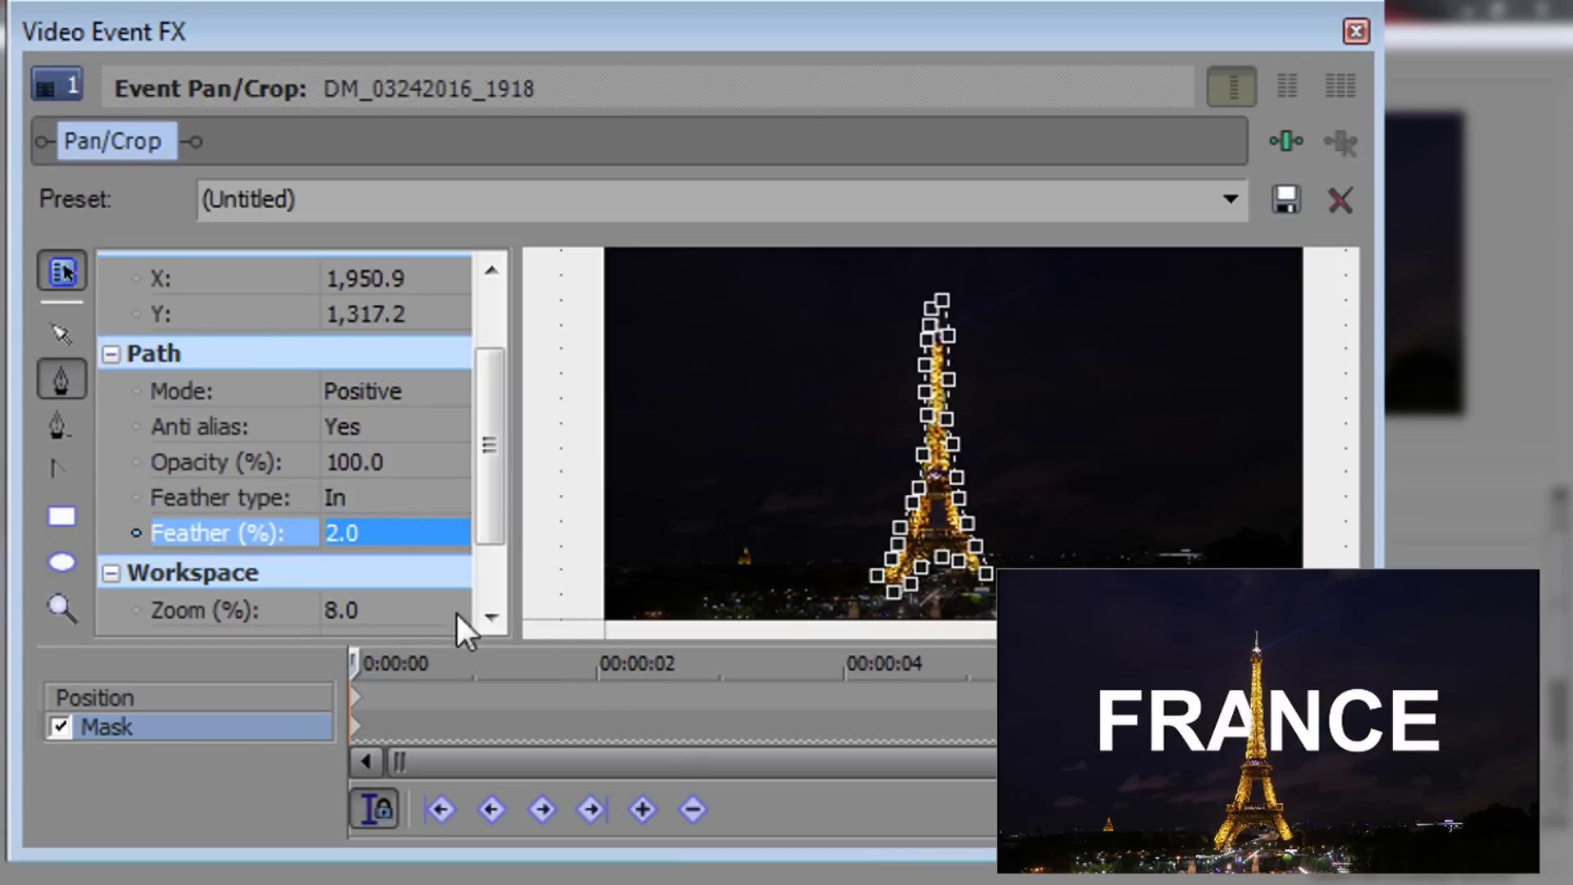
Step: Try 5% and 4% feather, settle back on 2%, and close the Video Event FX window
left_click(354, 535)
type("5")
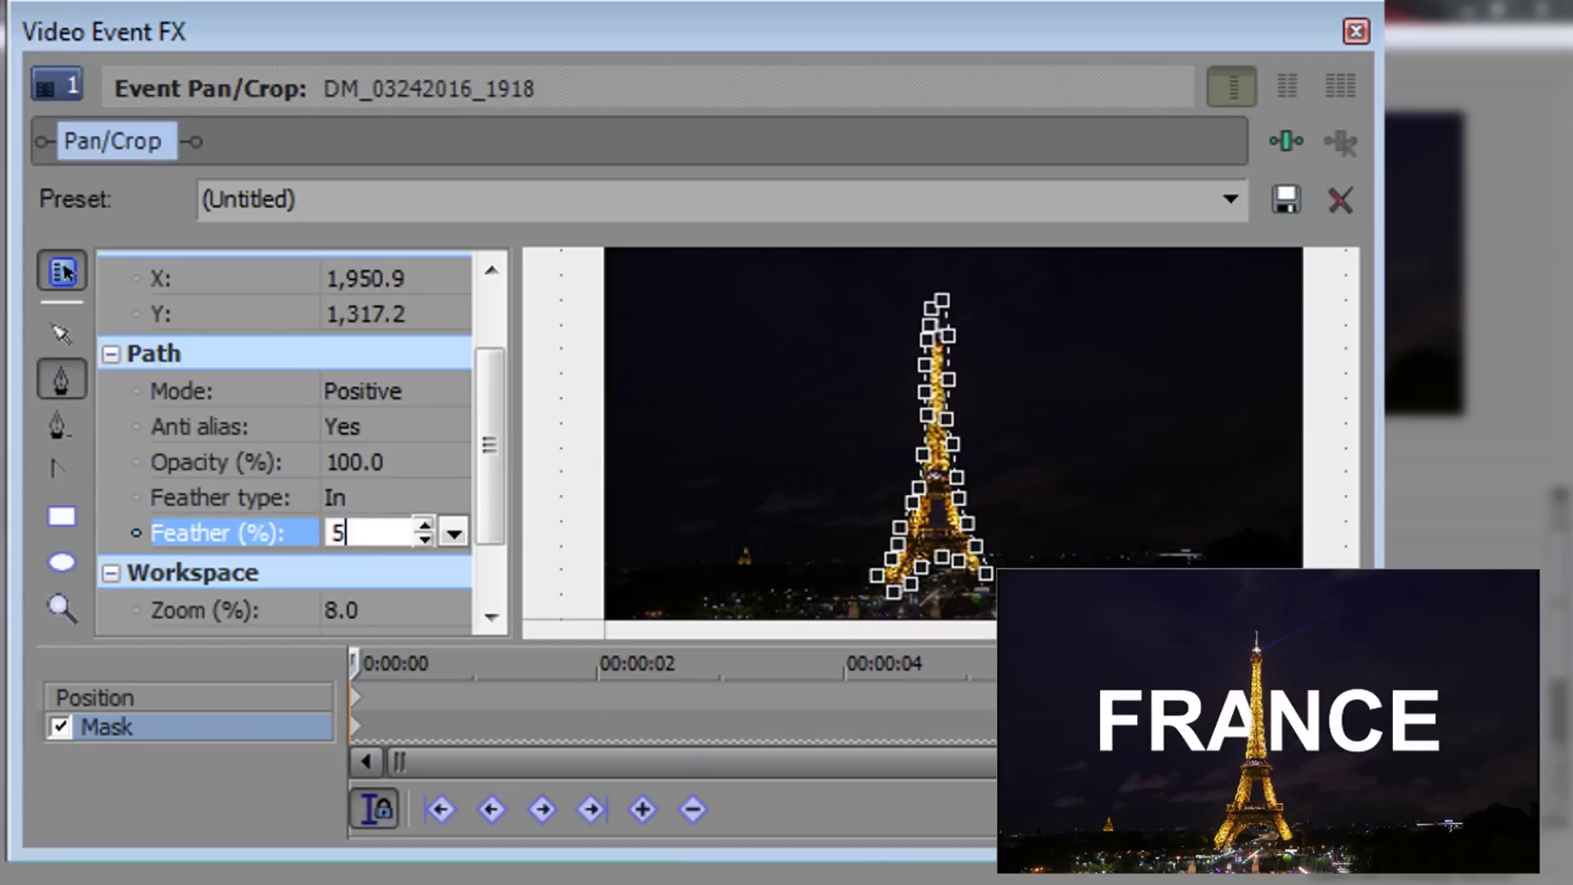
key("Return")
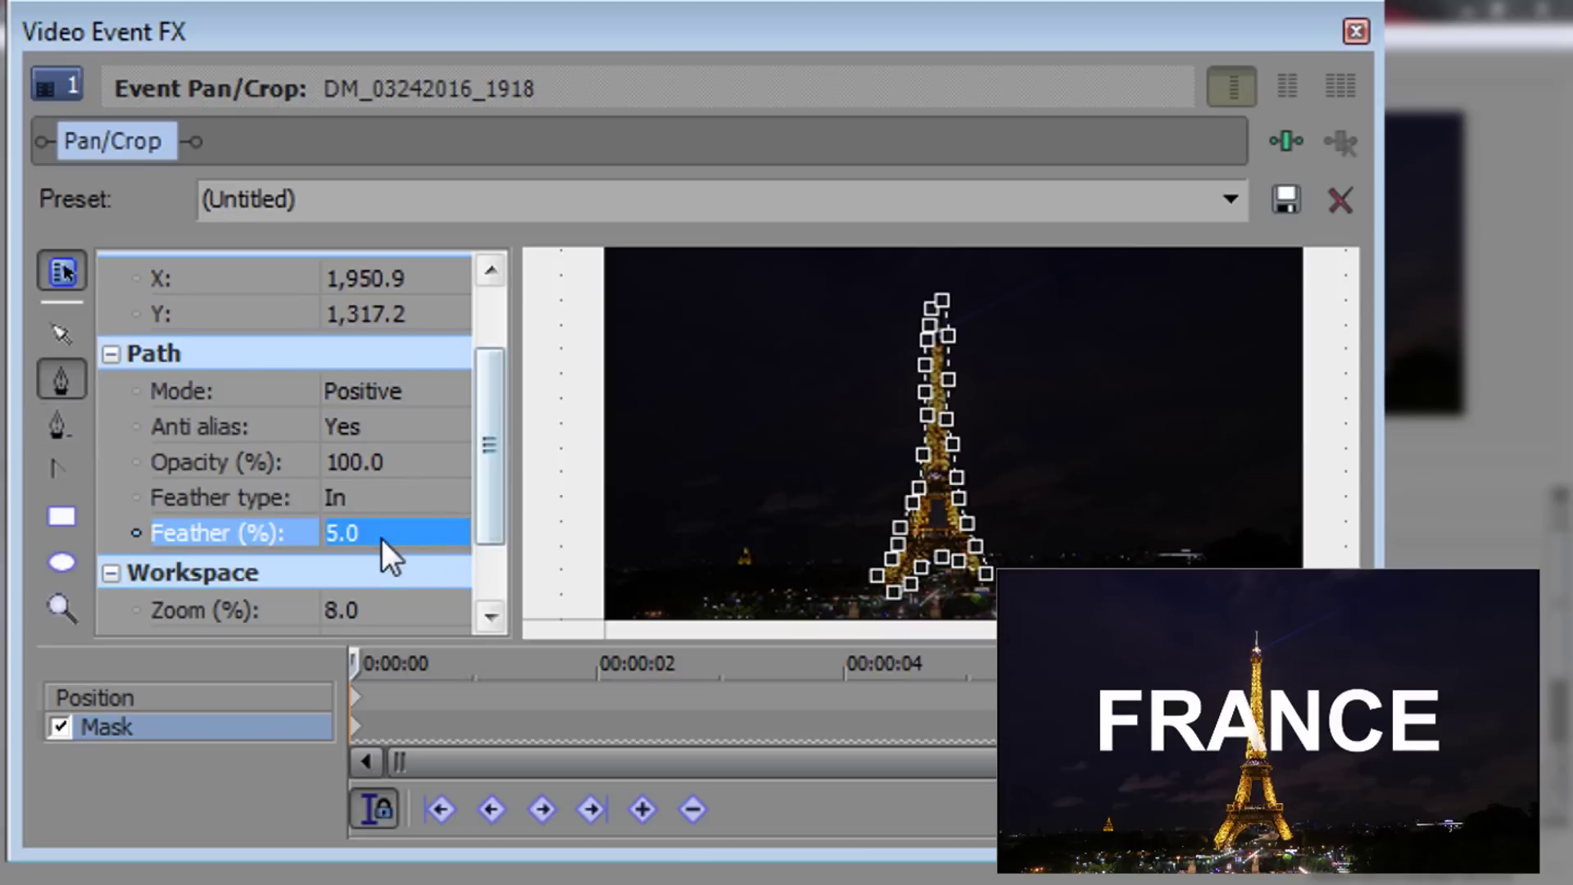
left_click(381, 538)
type("4")
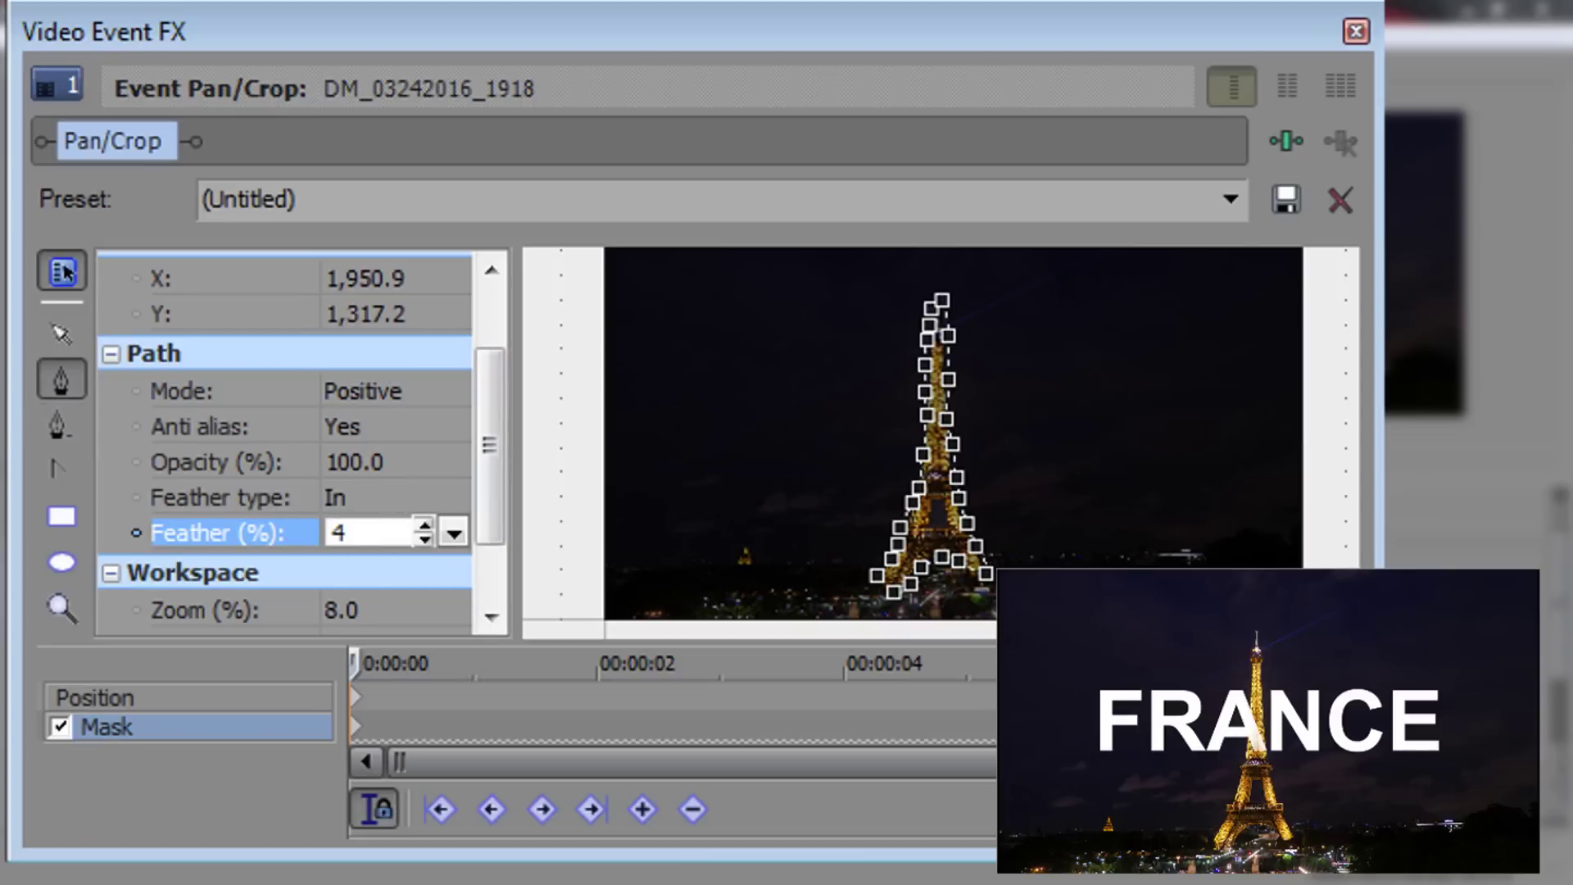
key("Return")
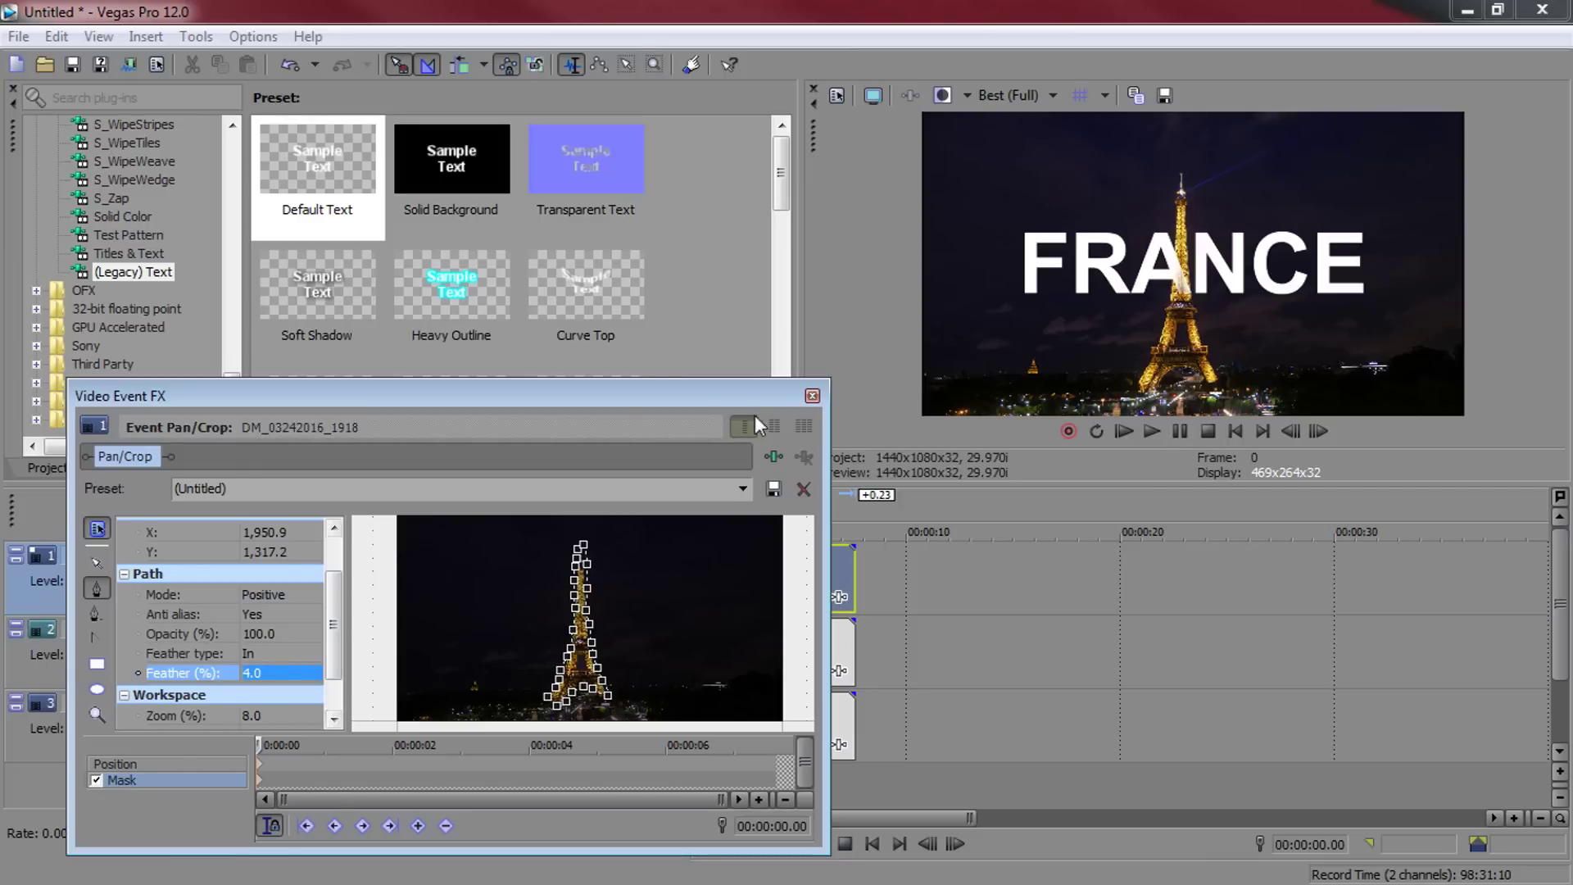
left_click(812, 396)
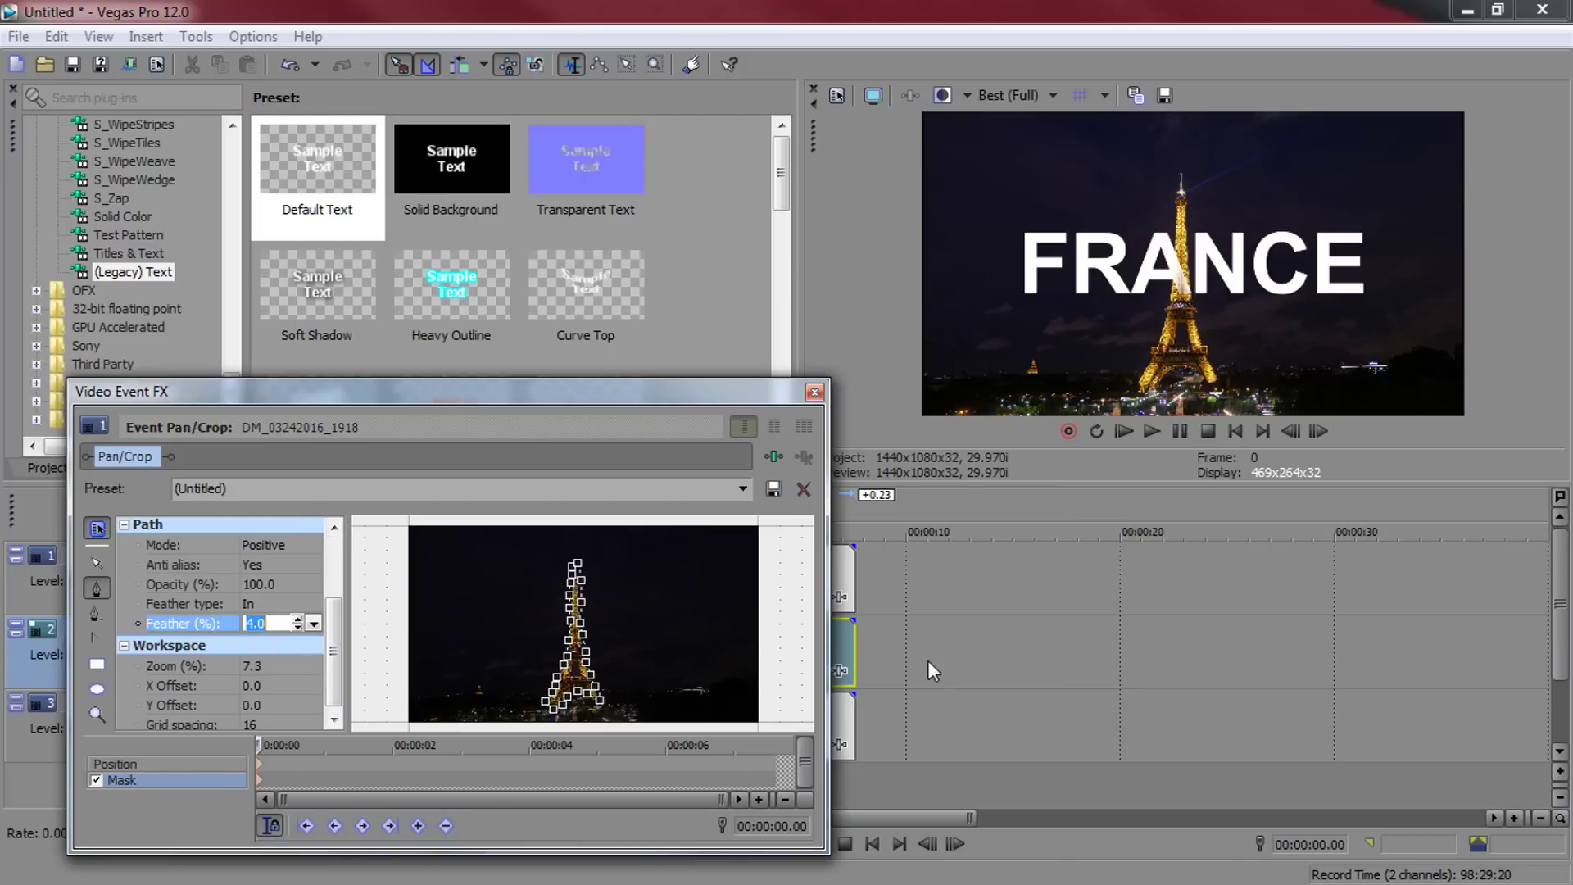
type("2")
key("Return")
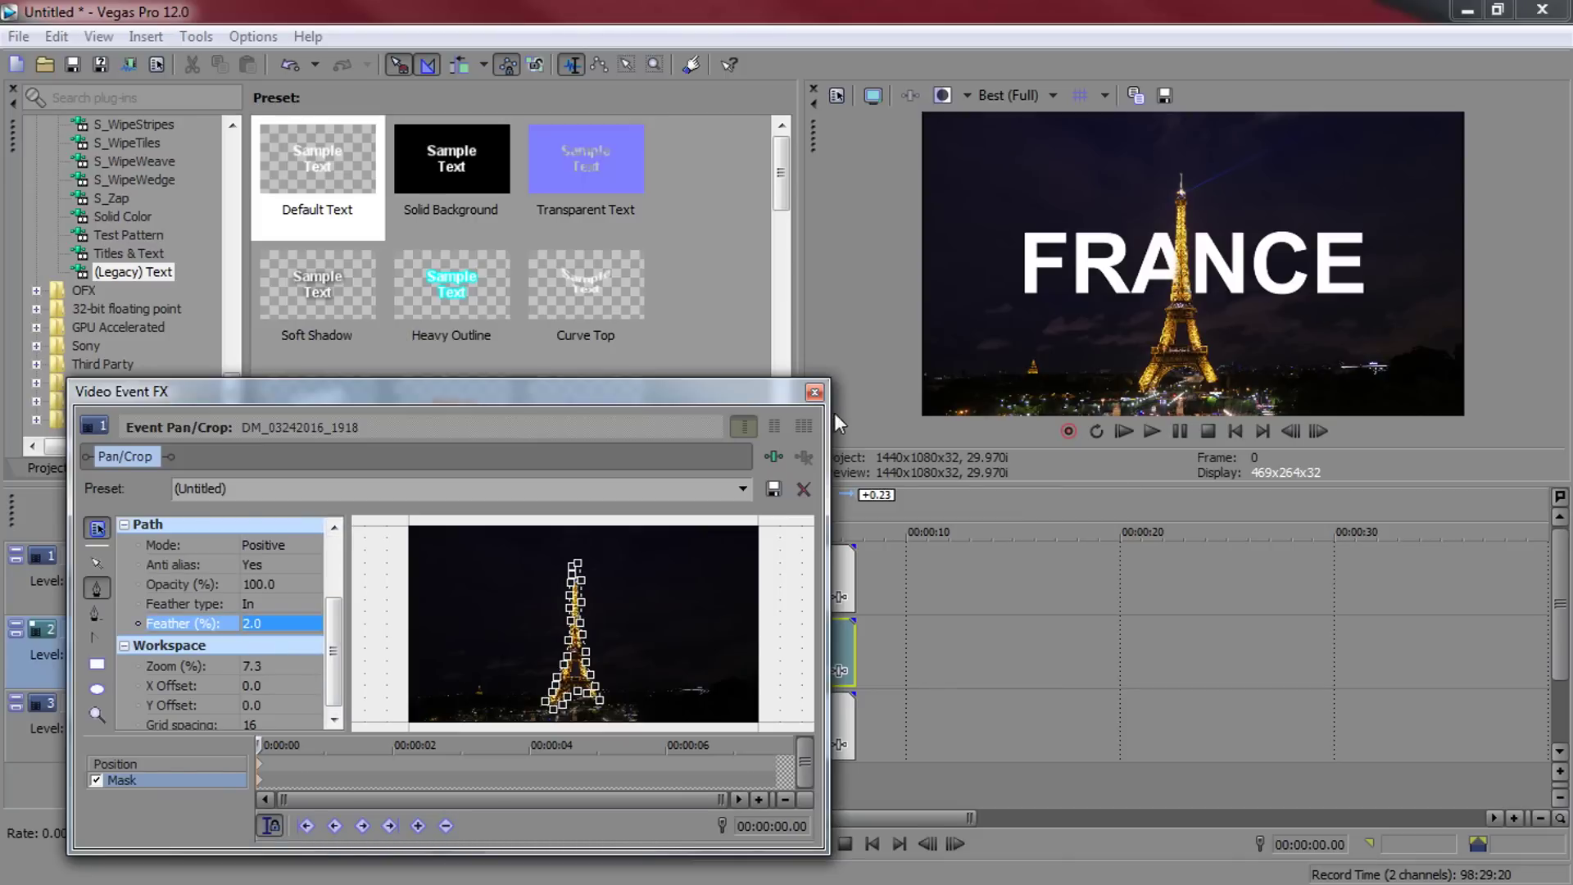
left_click(813, 393)
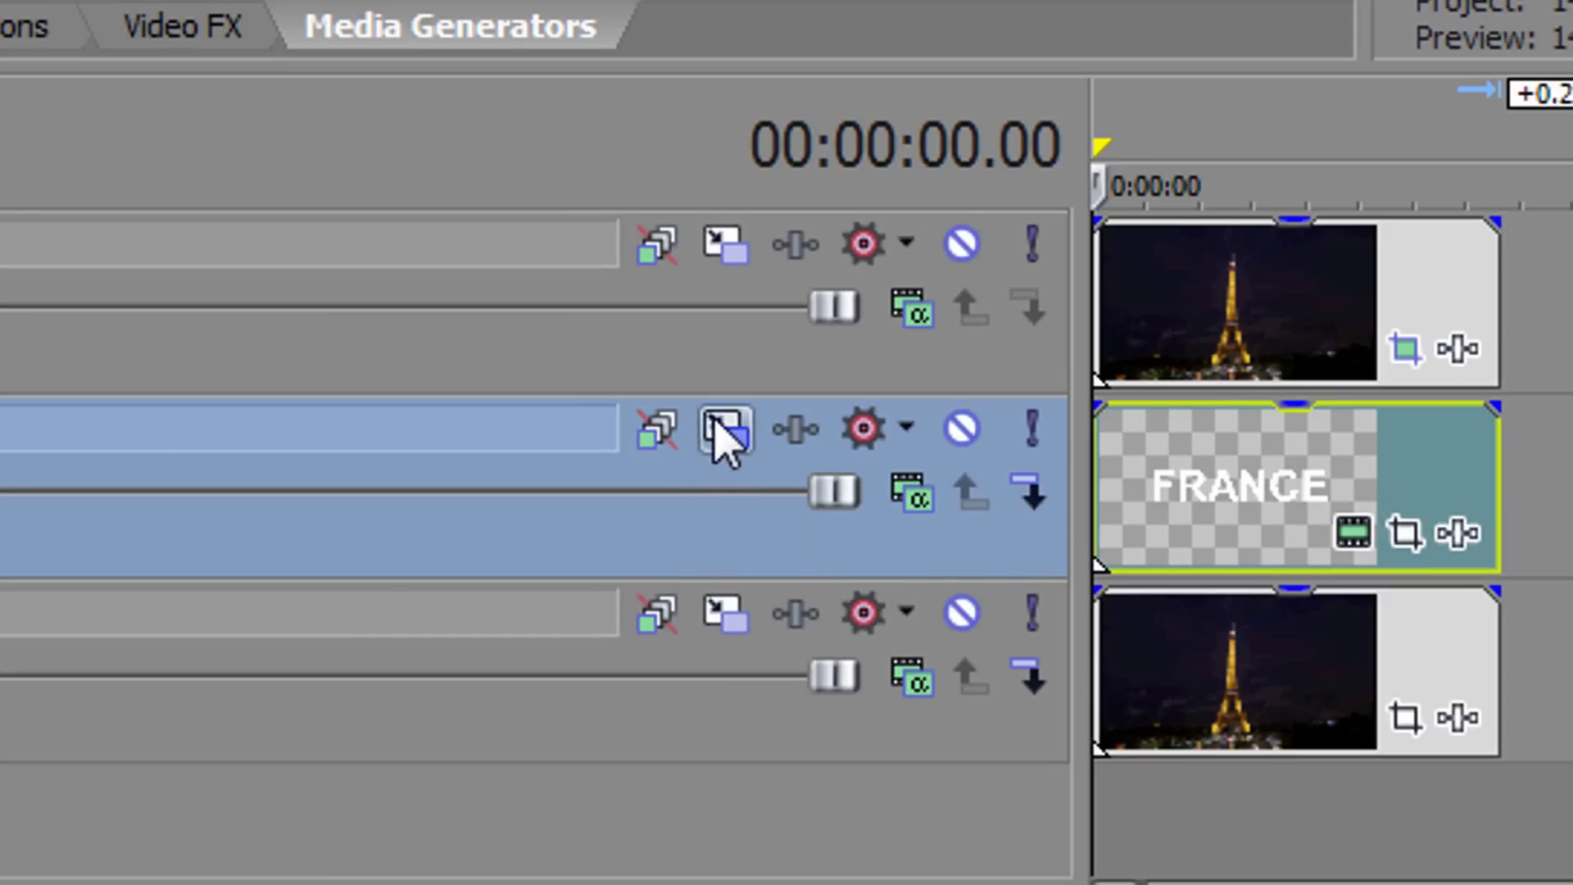
Step: Move FRANCE down across the tower's base via Track 2 Motion, with preview quality Preview (Auto)
left_click(725, 431)
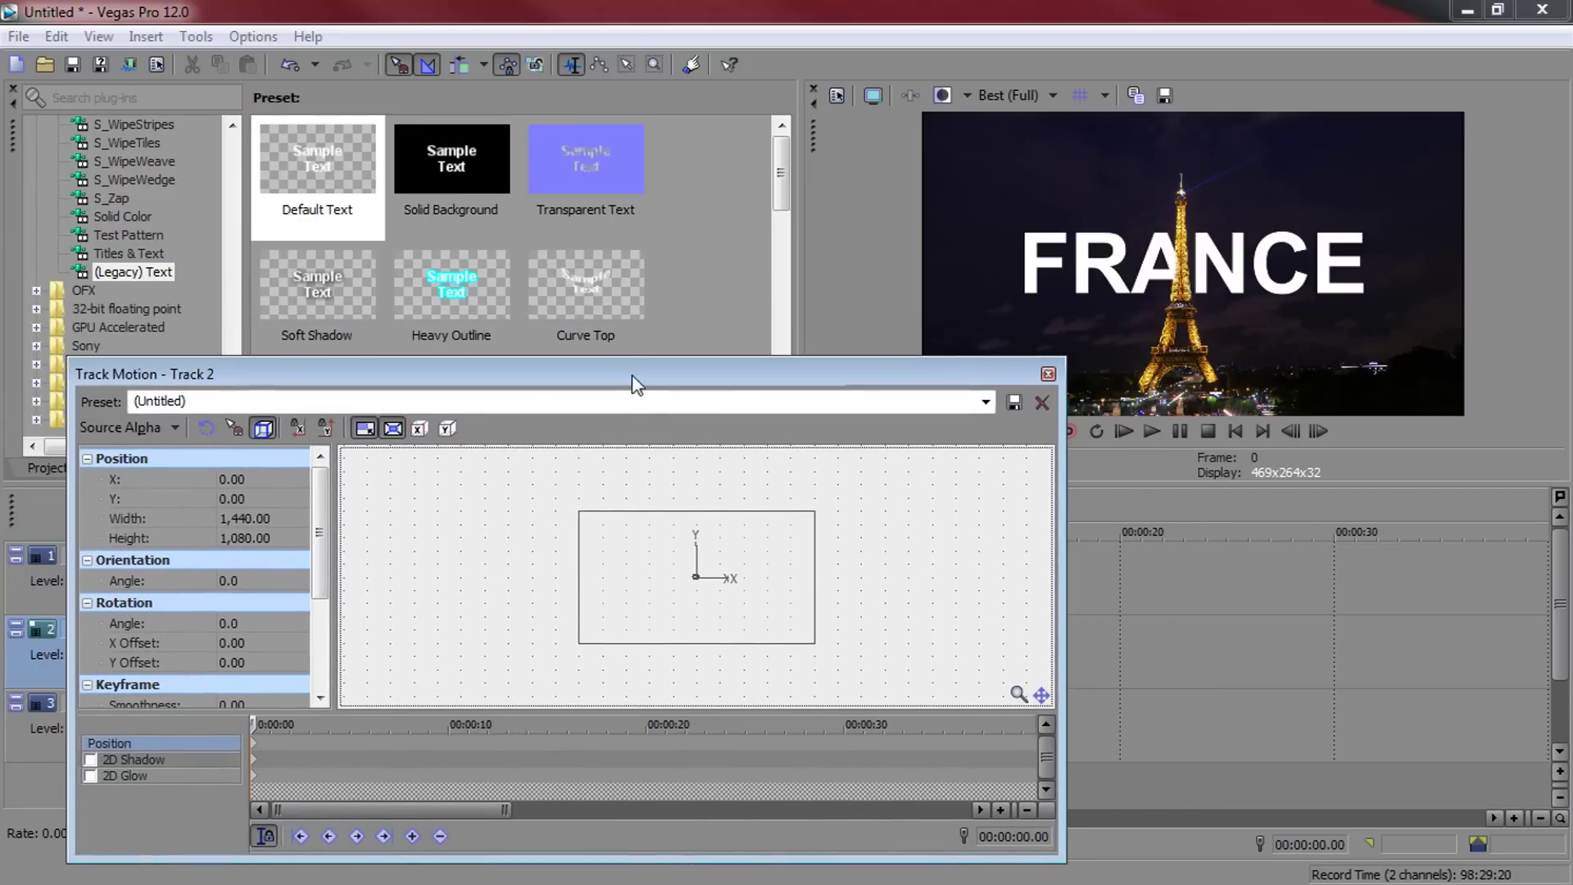
left_click_drag(805, 585, 750, 572)
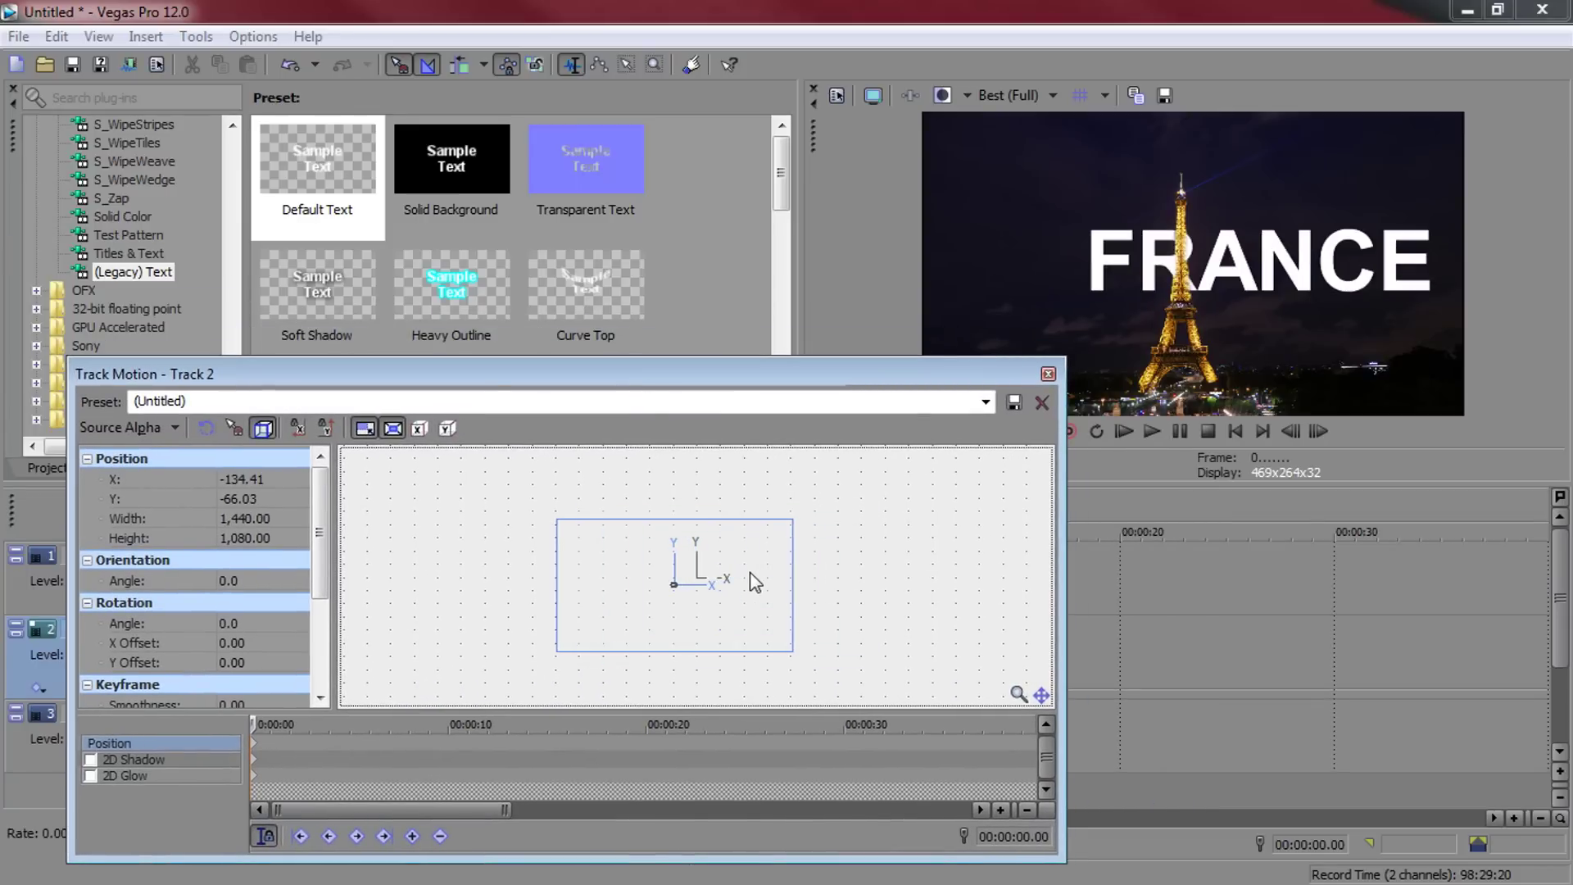
left_click(1026, 97)
mouse_move(1049, 146)
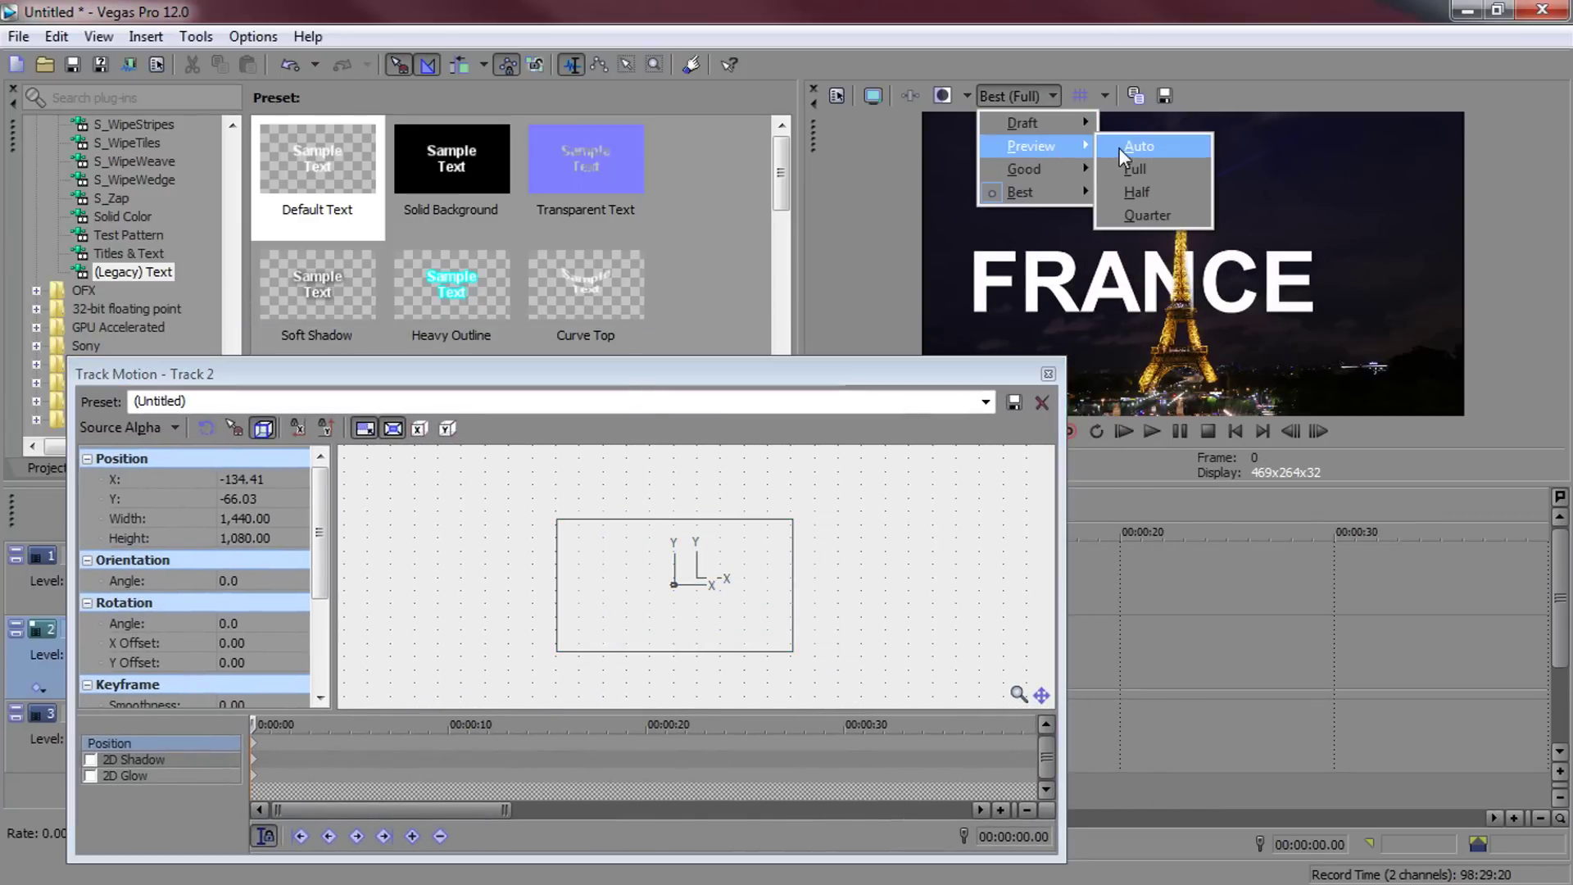
left_click(1118, 145)
left_click_drag(751, 546, 780, 573)
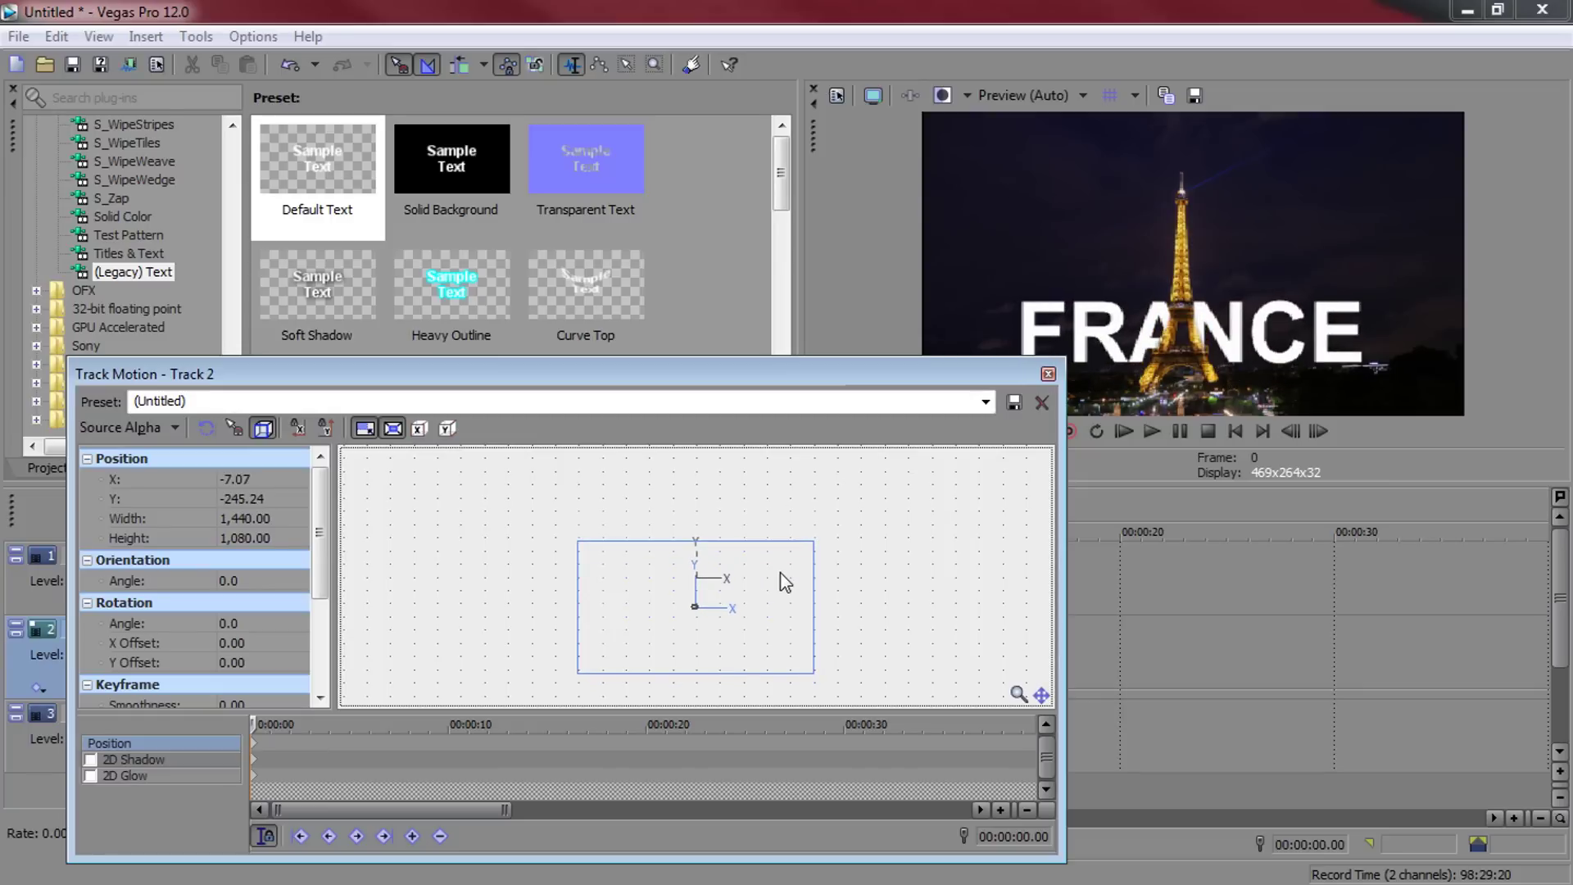
left_click(1048, 373)
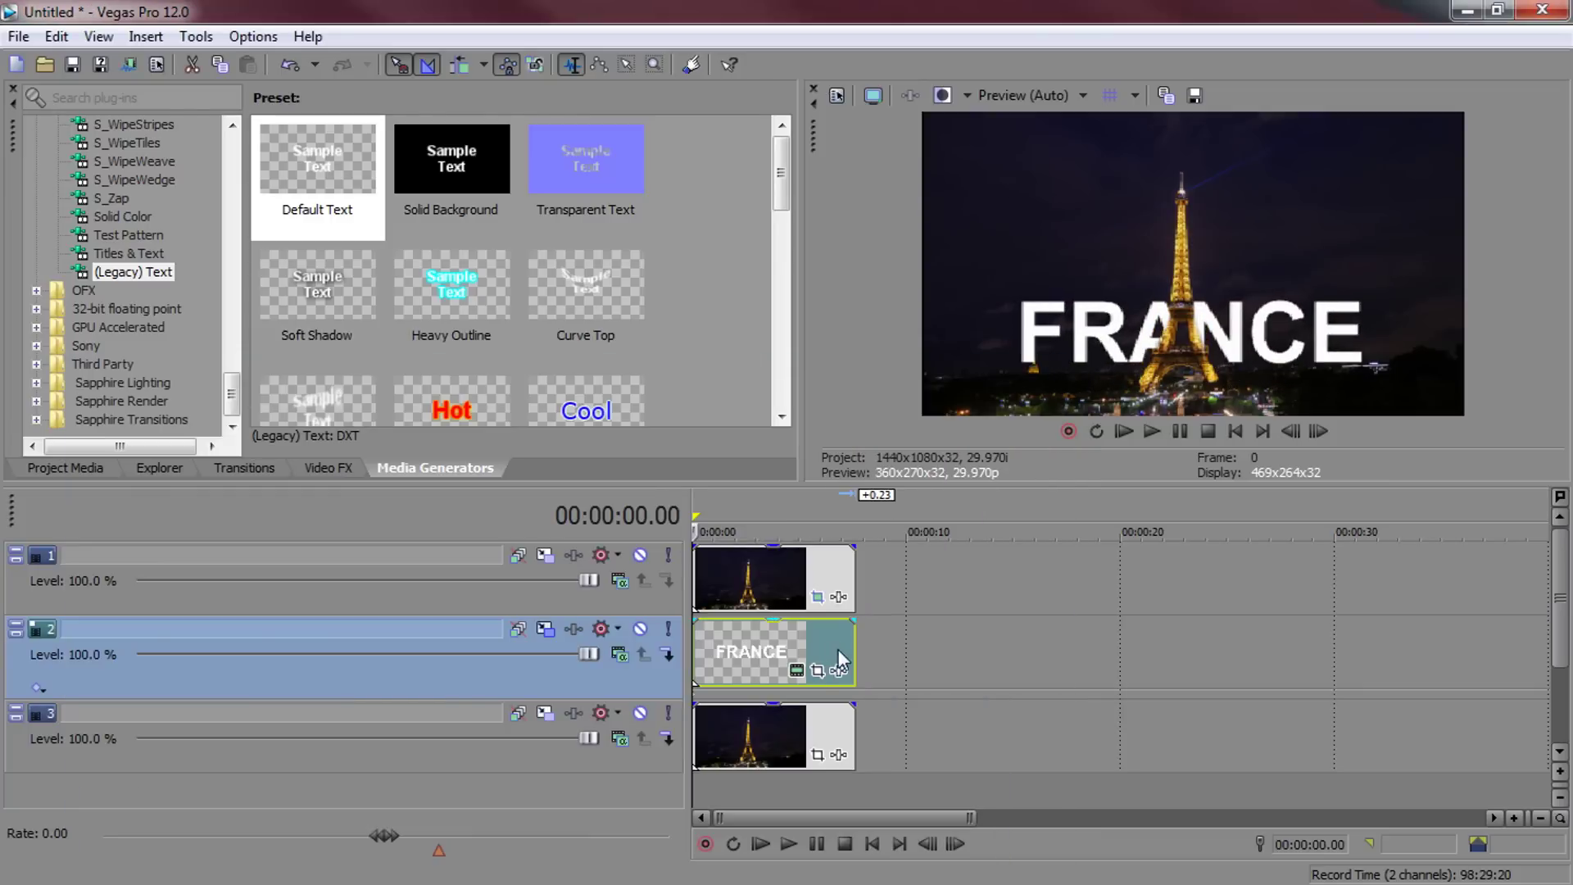
Step: Set the FRANCE text to size 125 and raise it slightly to Y -207.51 in Track Motion
left_click(796, 670)
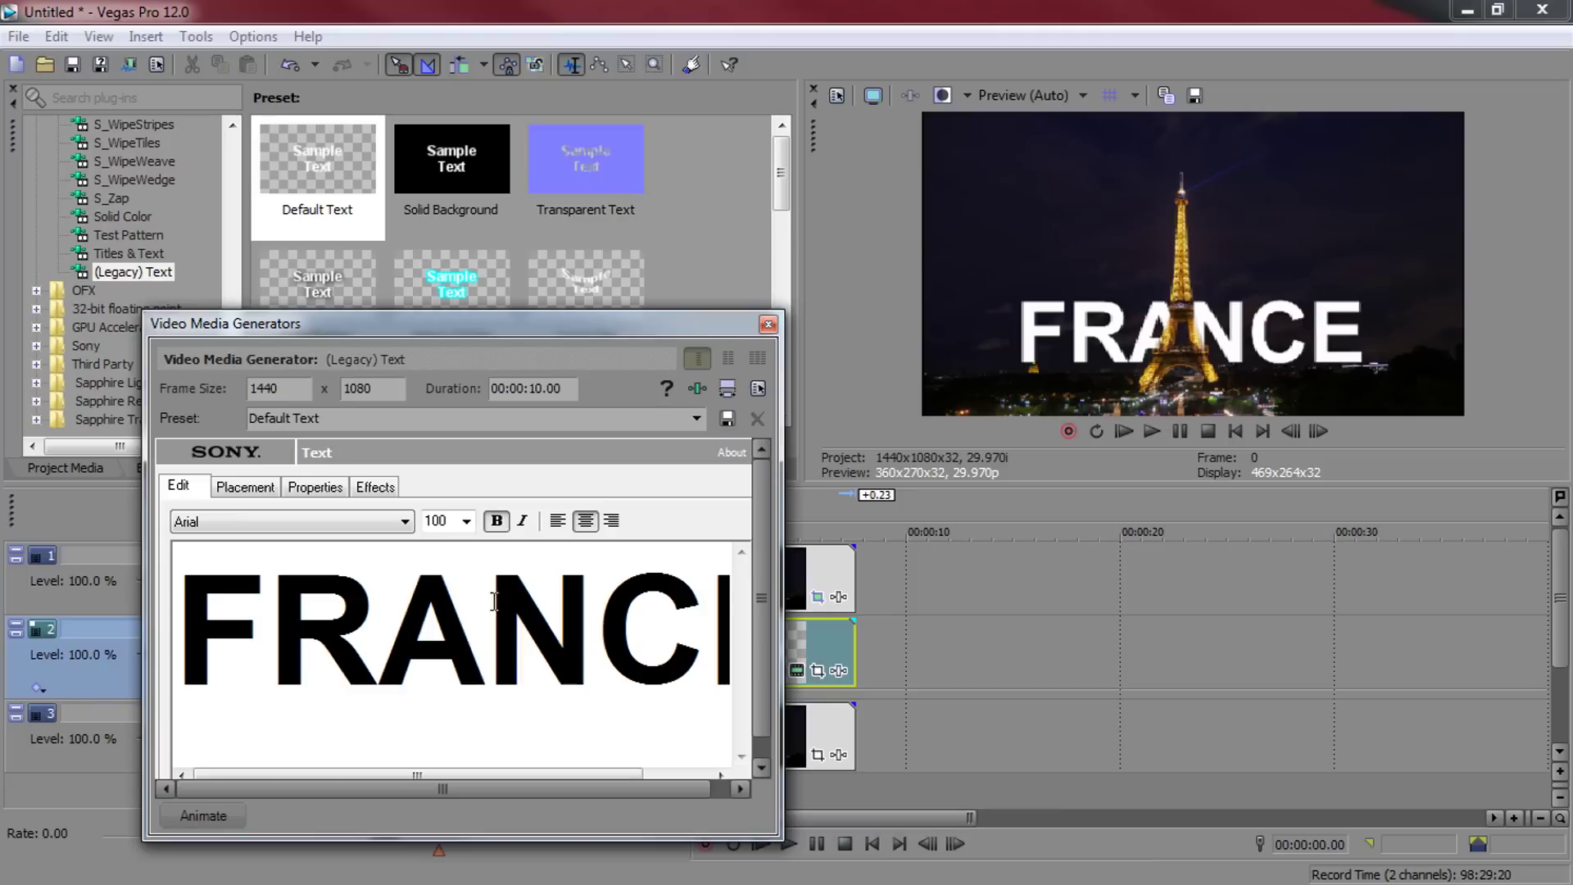
left_click(608, 614)
key("ctrl+a")
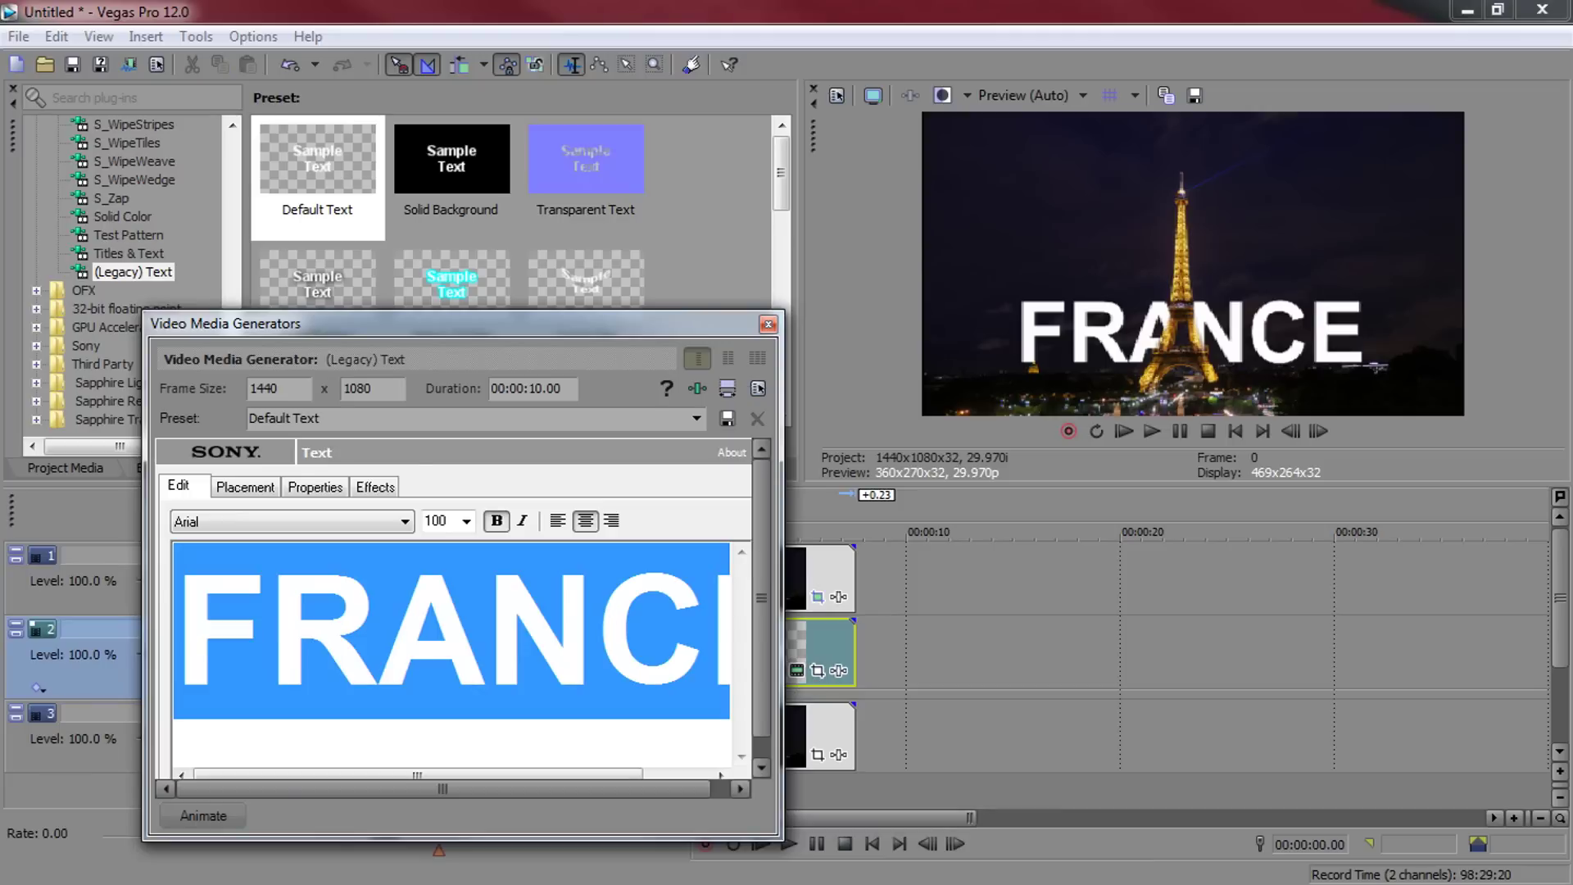
double_click(439, 521)
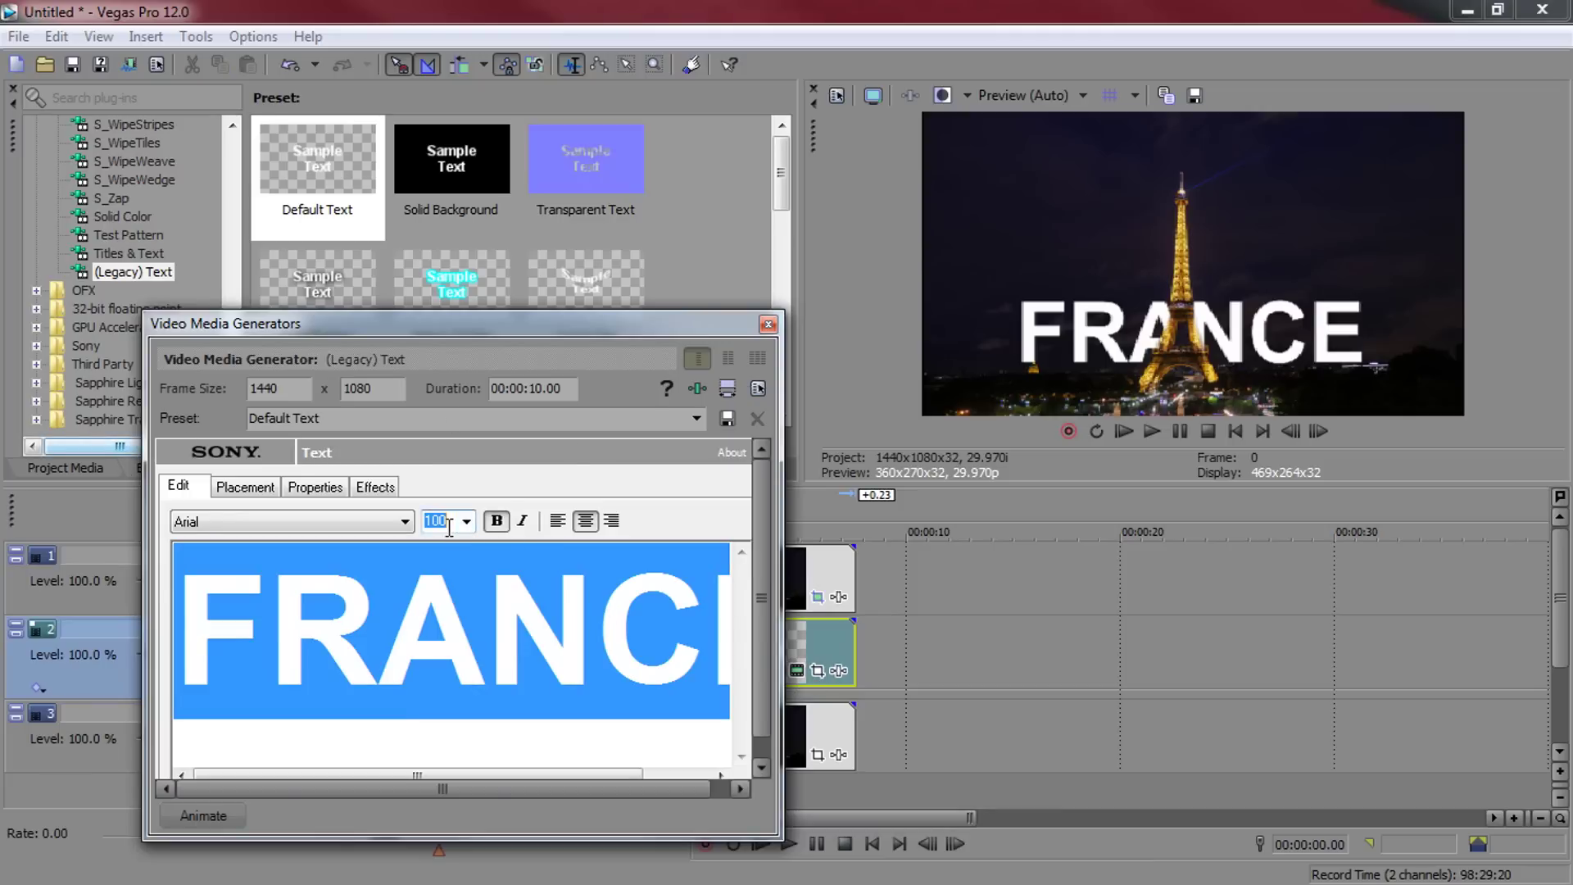
type("125")
key("Return")
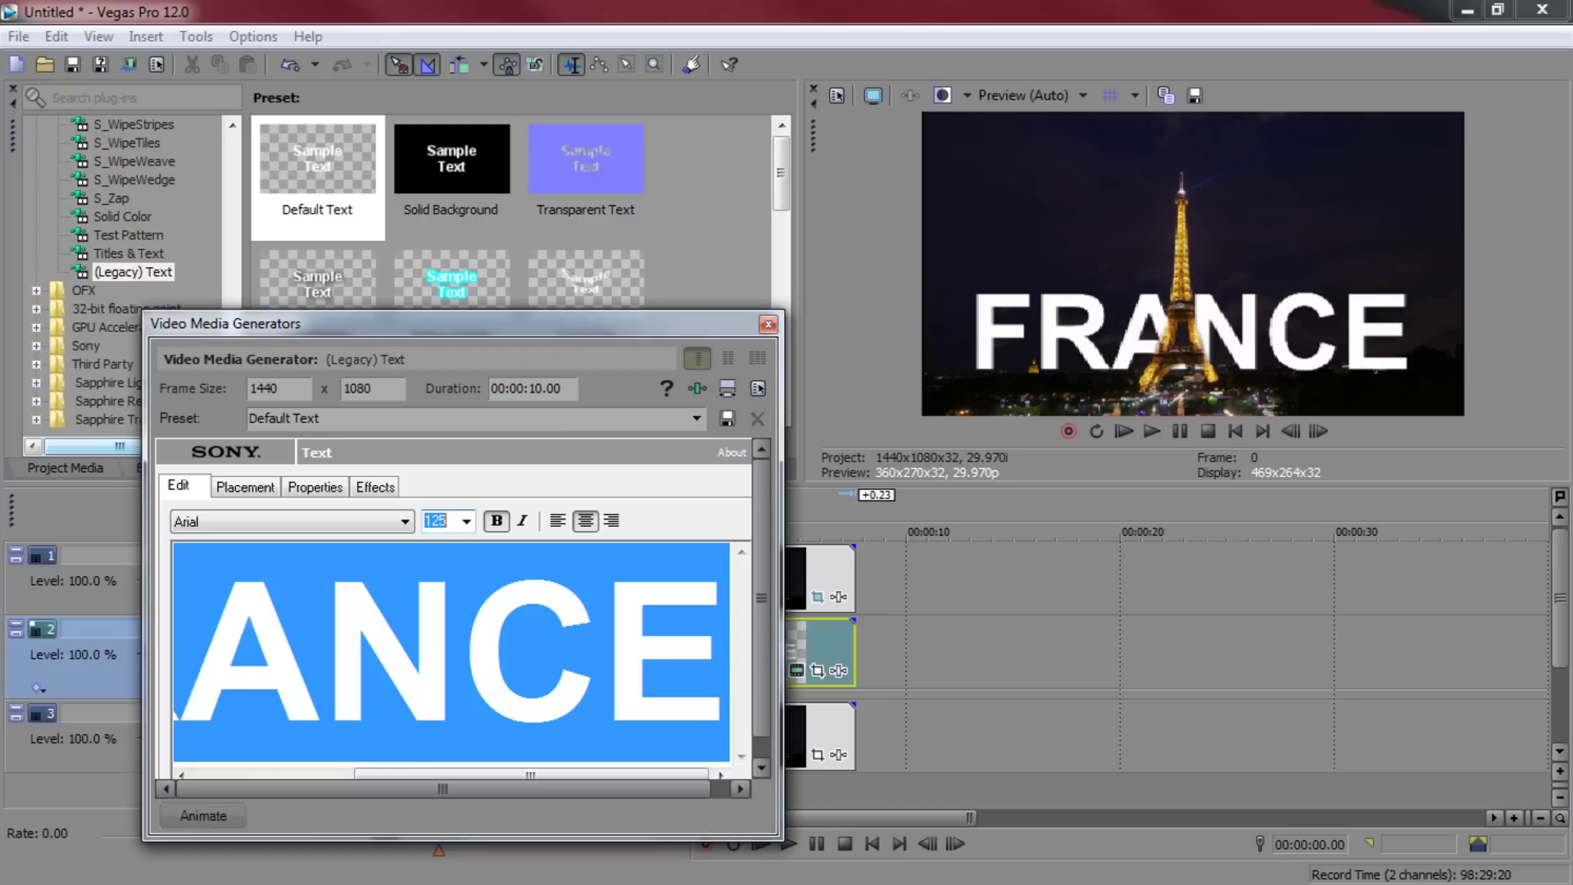
left_click(767, 327)
left_click(559, 628)
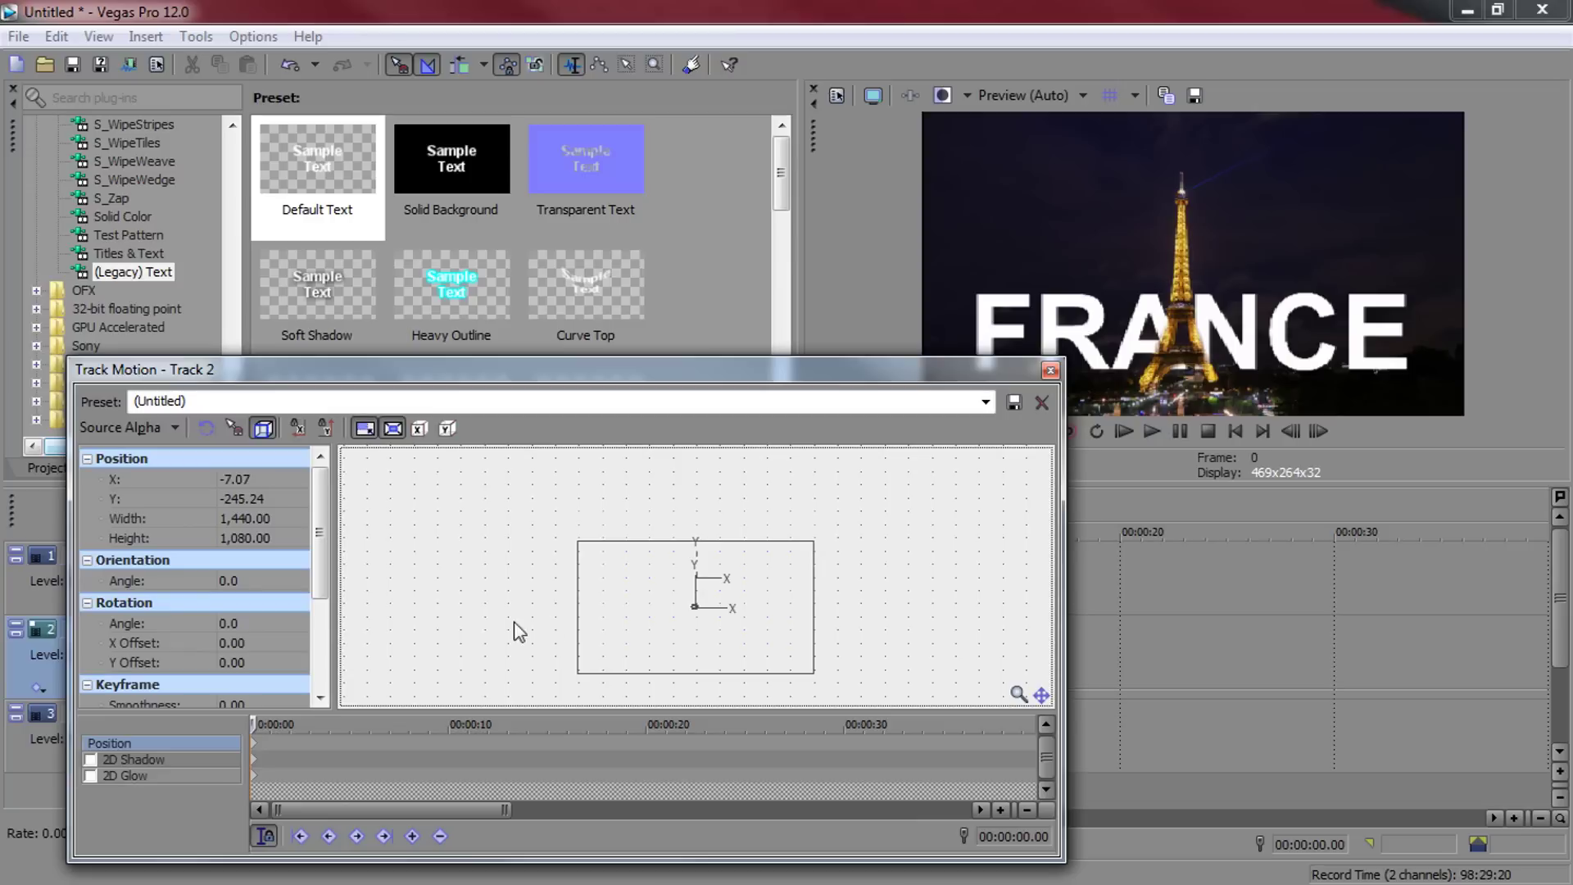
left_click_drag(626, 614, 632, 610)
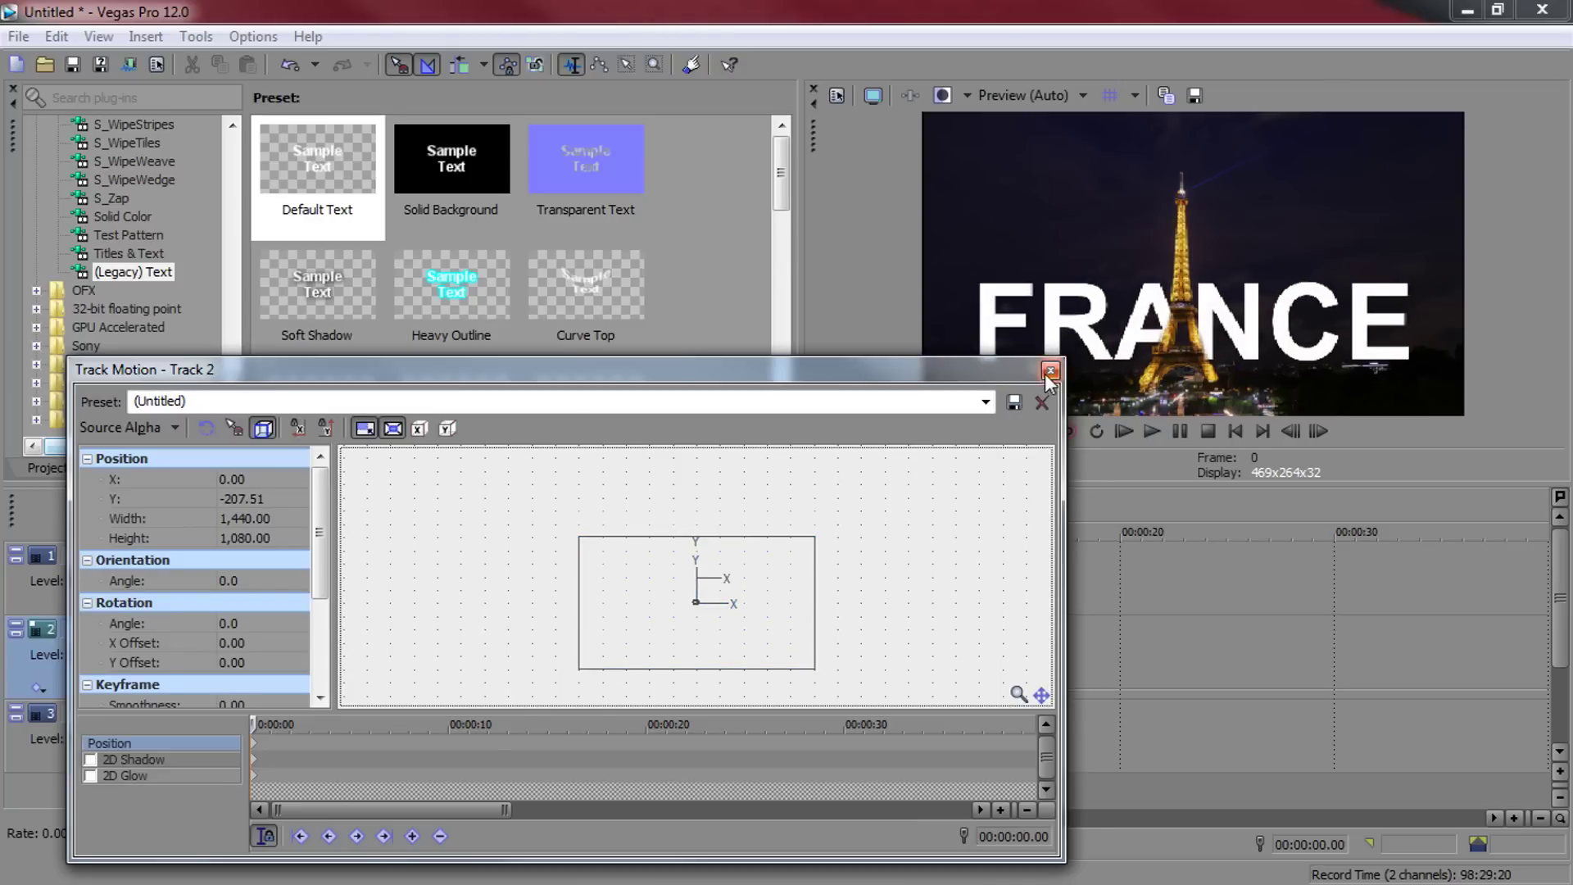